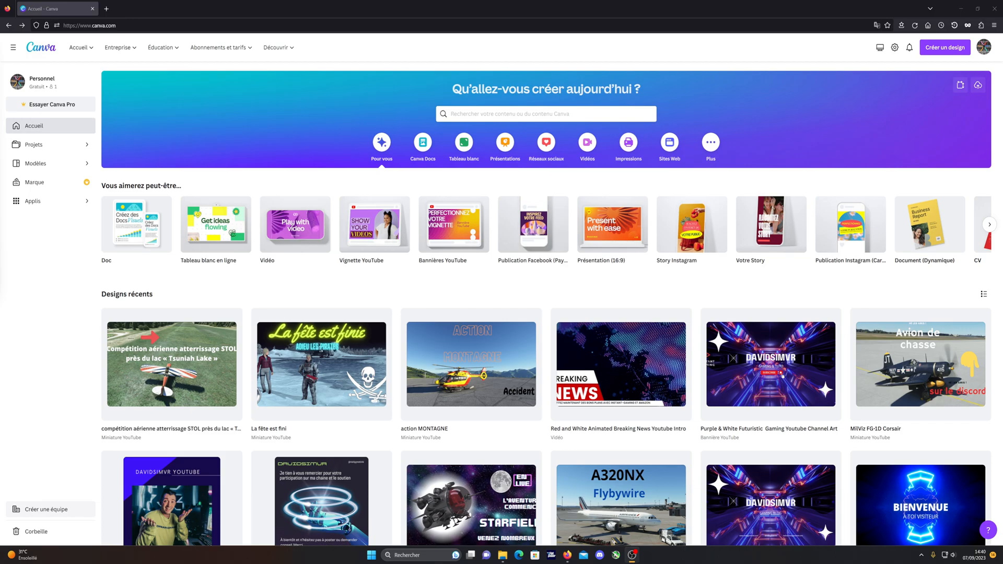
left_click(241, 187)
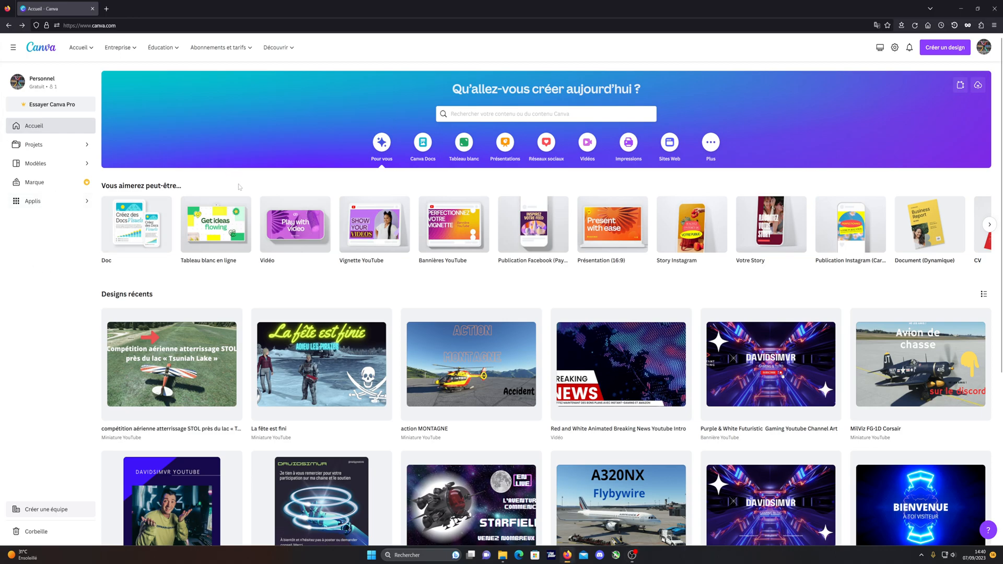
mouse_move(90, 49)
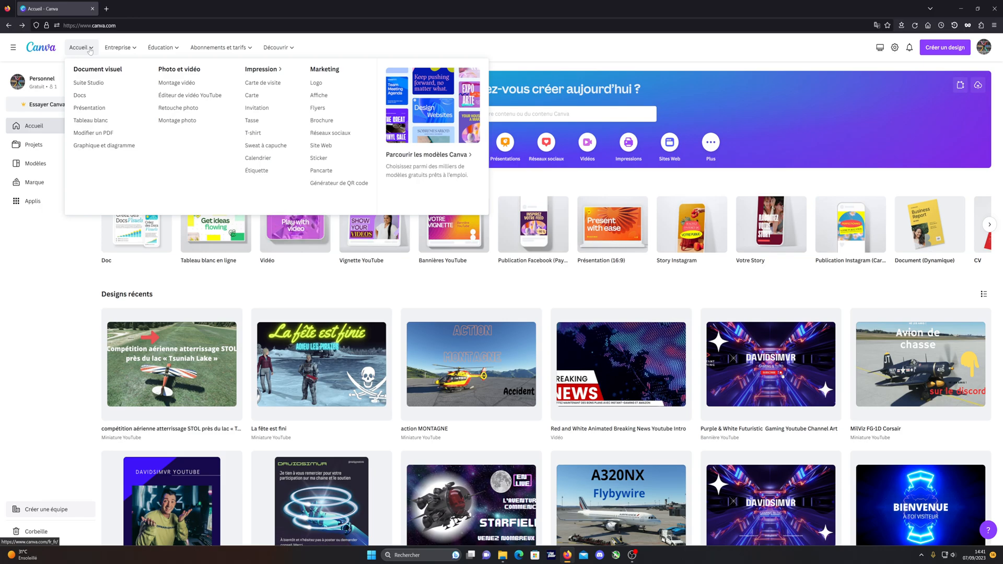
mouse_move(129, 50)
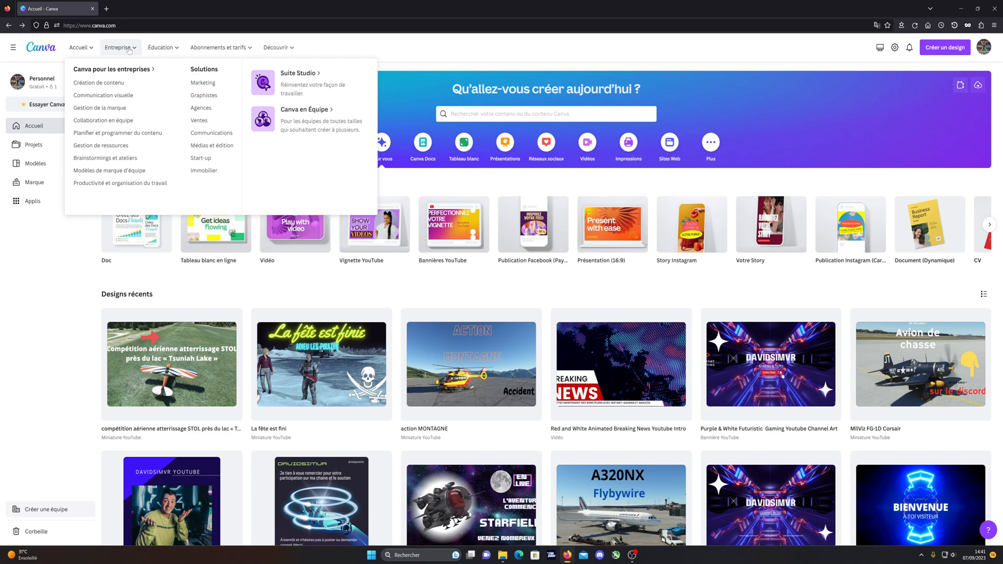
mouse_move(169, 51)
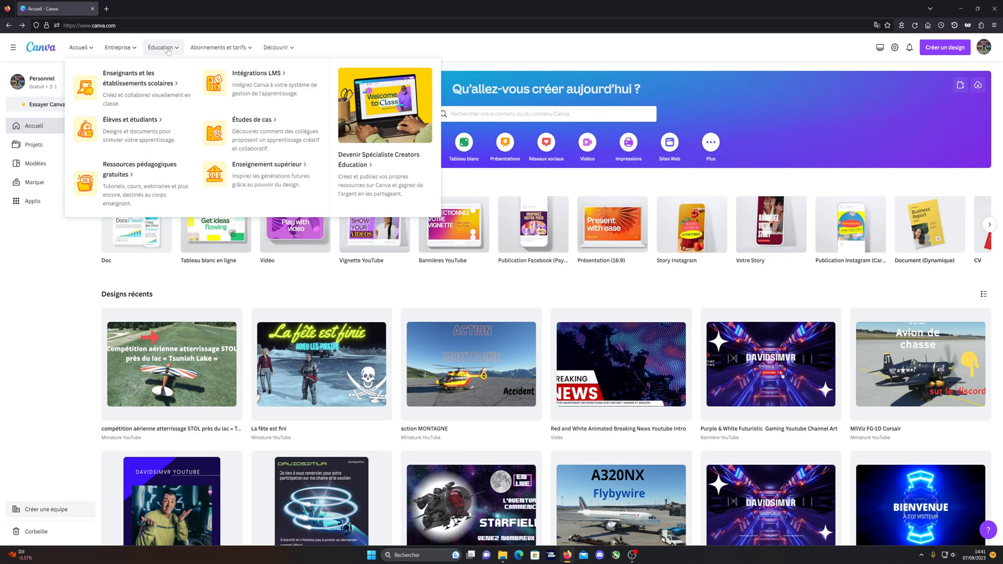
Open the plan price comparison, examine the free, Pro and team plans, and return to the home page without the trial offer.
mouse_move(240, 51)
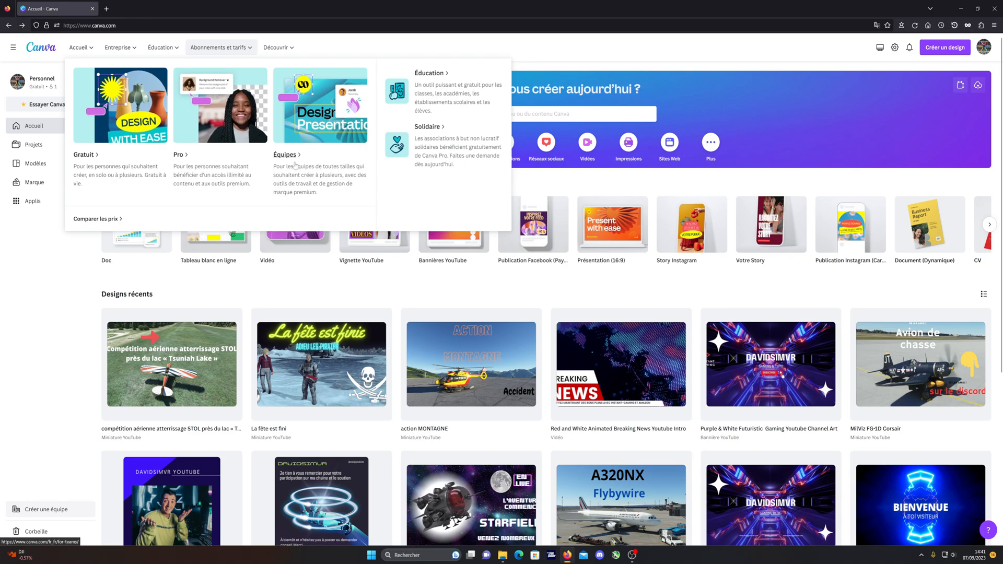
left_click(114, 222)
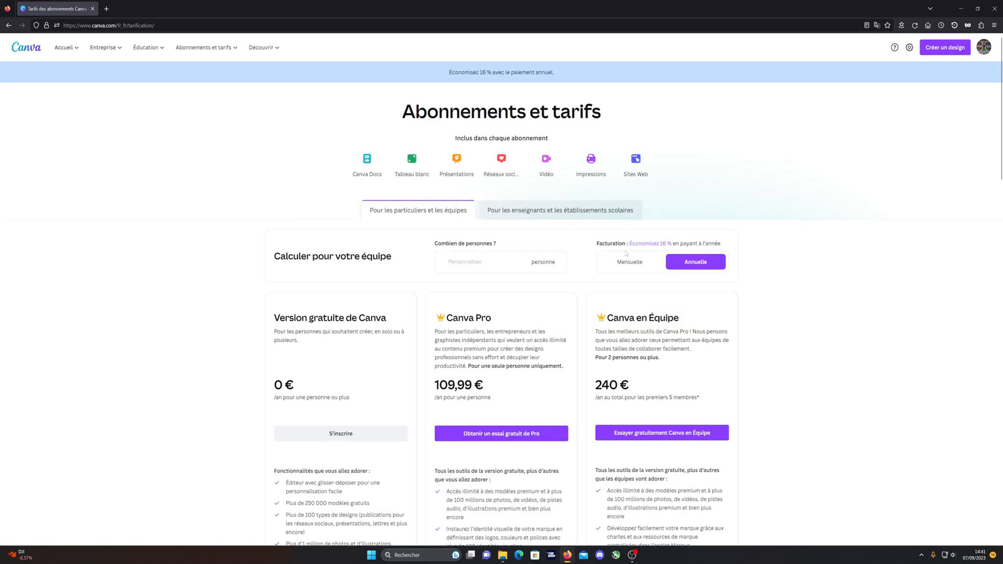
scroll(803, 203, "down", 2)
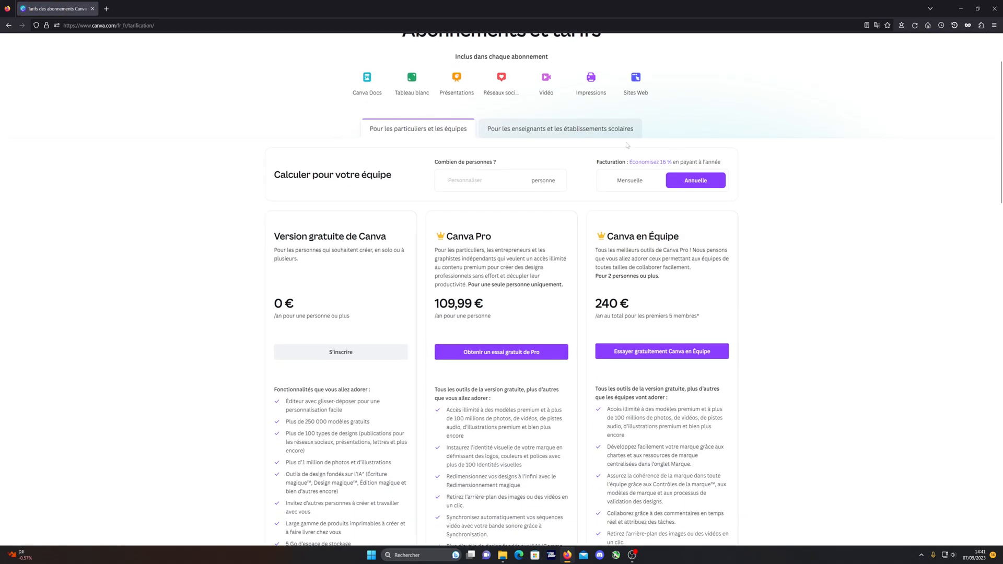
scroll(317, 306, "down", 2)
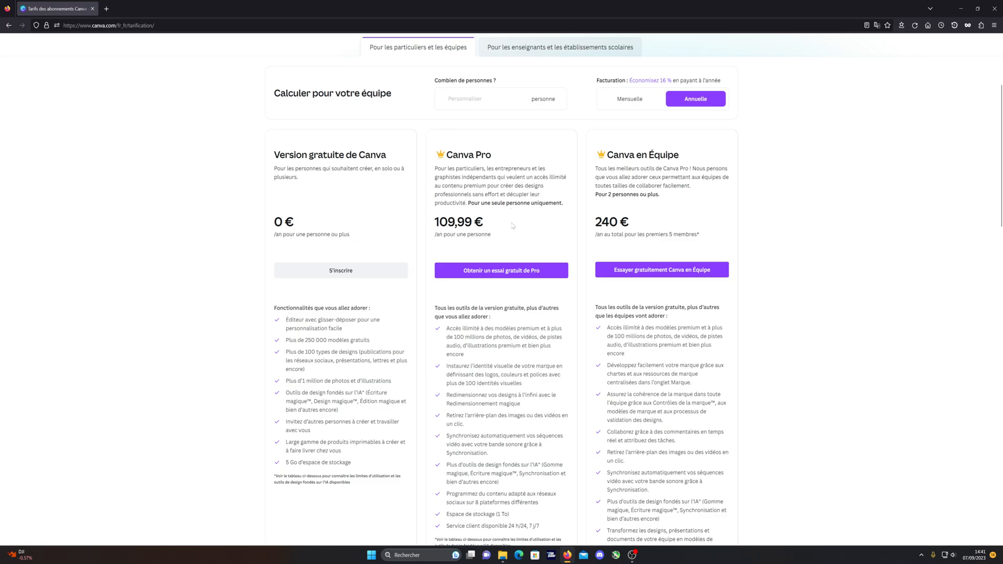
scroll(513, 225, "down", 1)
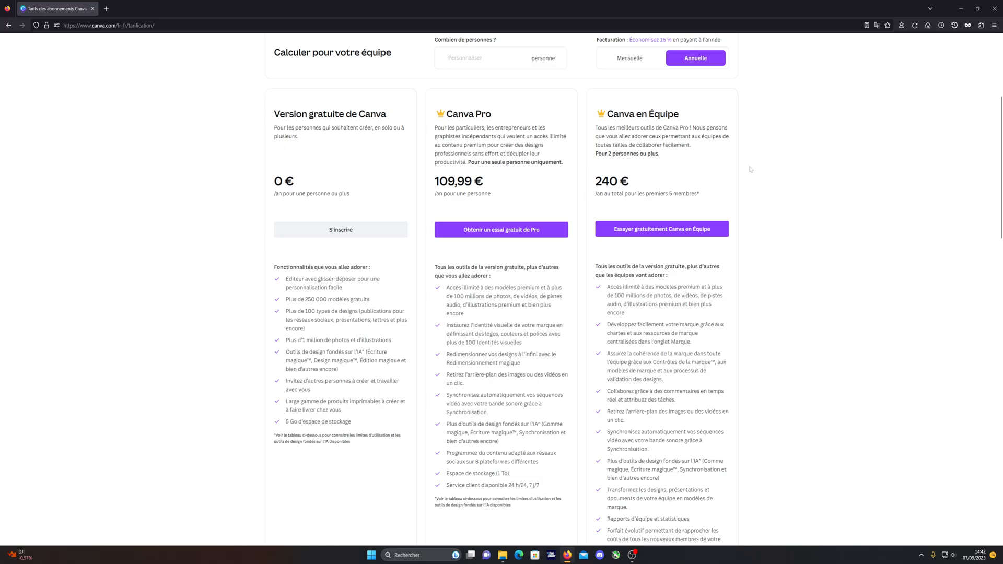
scroll(750, 168, "up", 1)
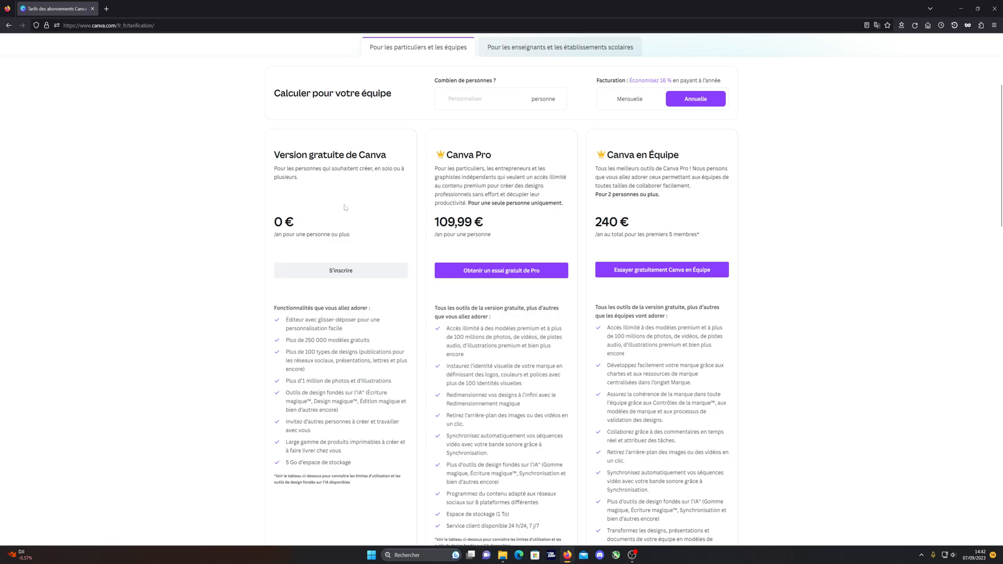
left_click(9, 26)
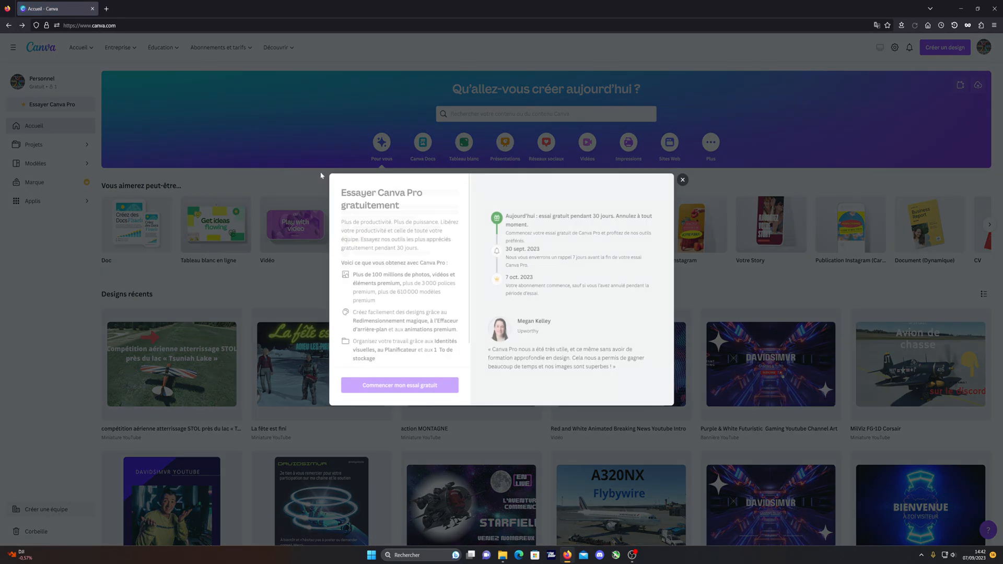
left_click(682, 180)
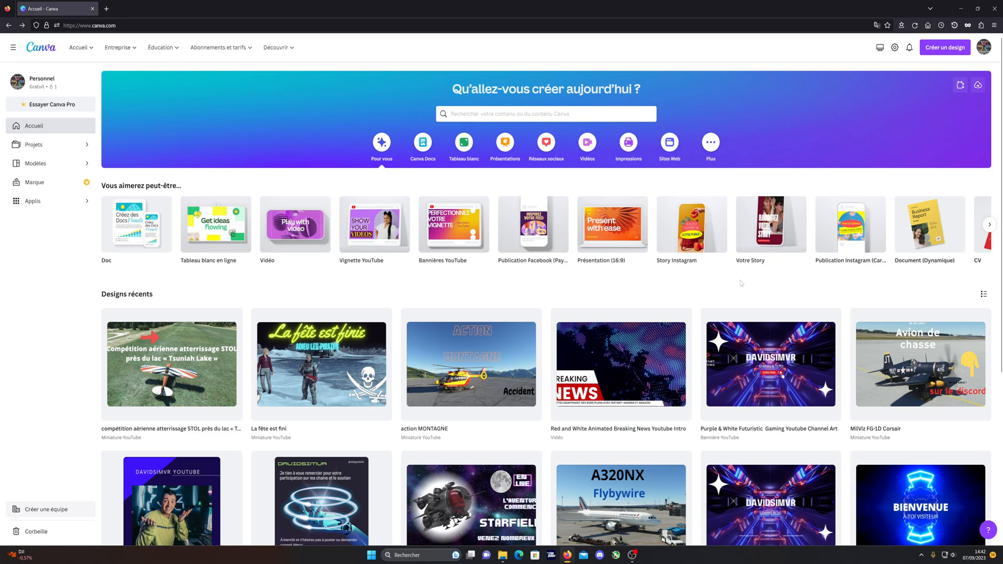
Look through the recent designs on the home page.
scroll(808, 273, "down", 1)
scroll(809, 273, "down", 3)
scroll(808, 273, "down", 8)
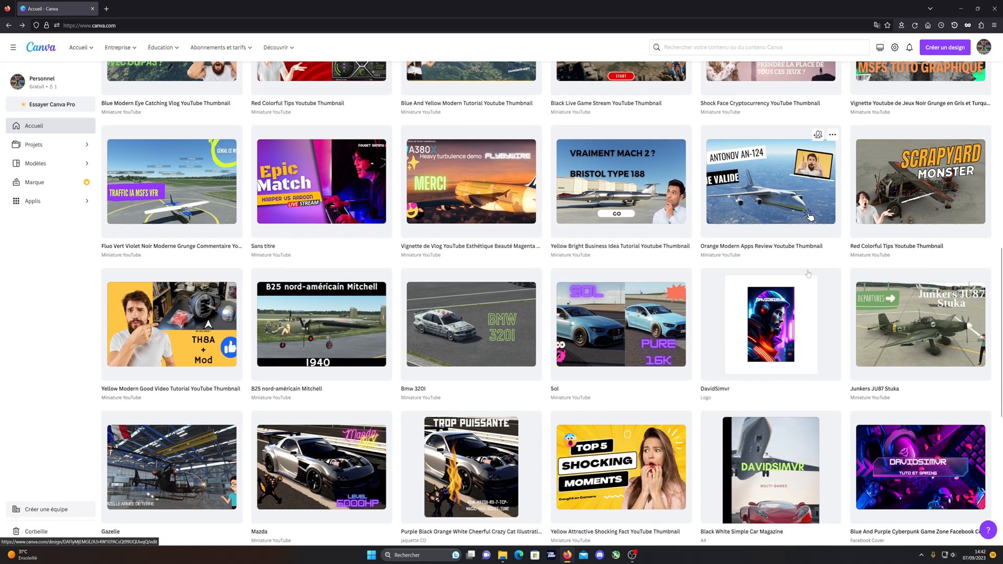
scroll(808, 273, "down", 7)
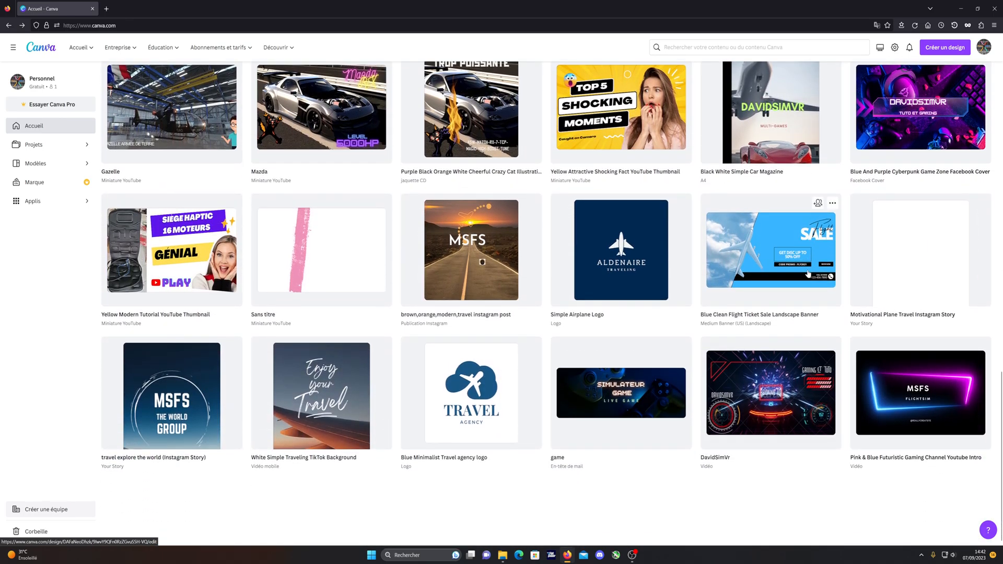
scroll(809, 272, "up", 11)
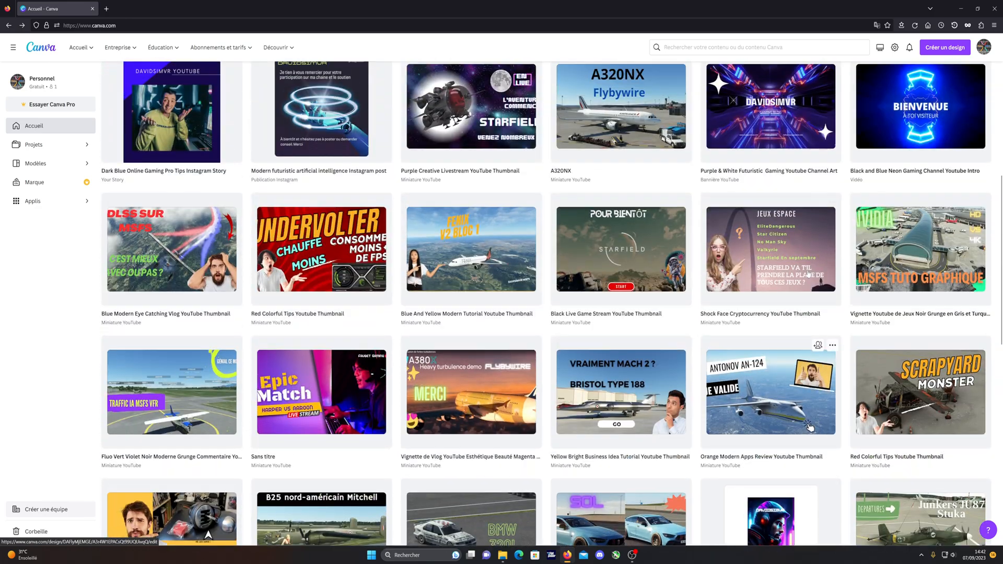
scroll(810, 427, "up", 8)
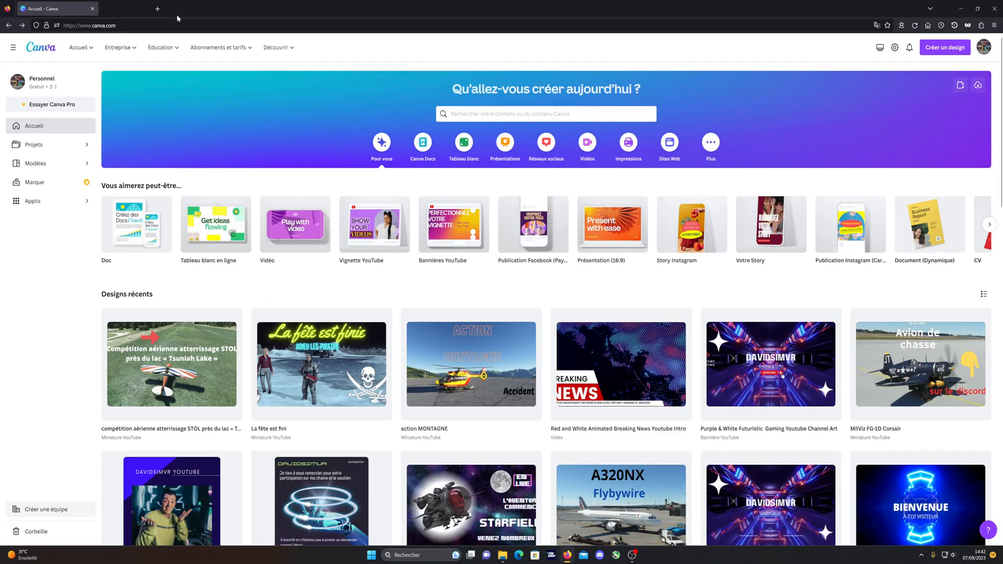
left_click(175, 9)
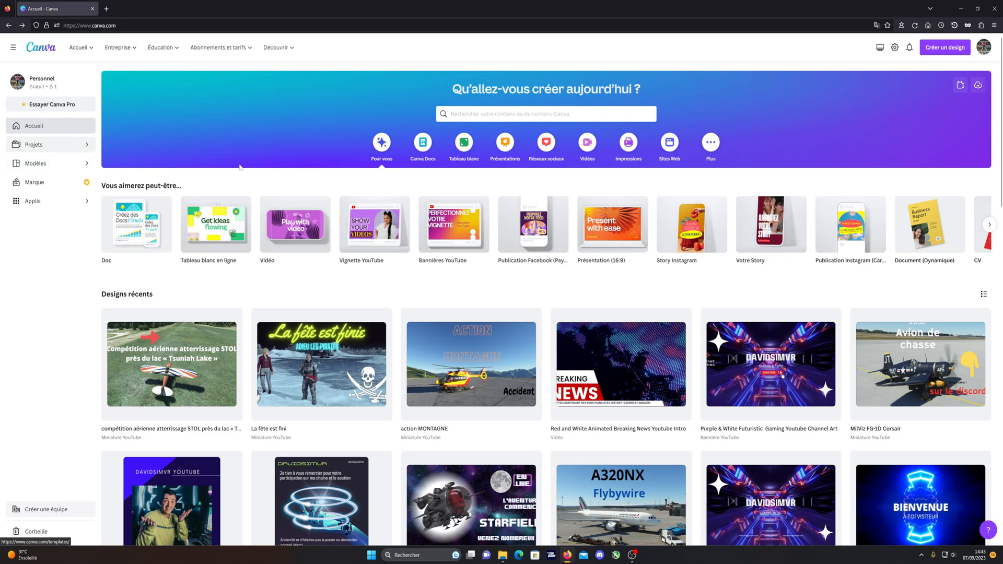
Create a blank YouTube thumbnail design and display the previously uploaded images.
mouse_move(370, 259)
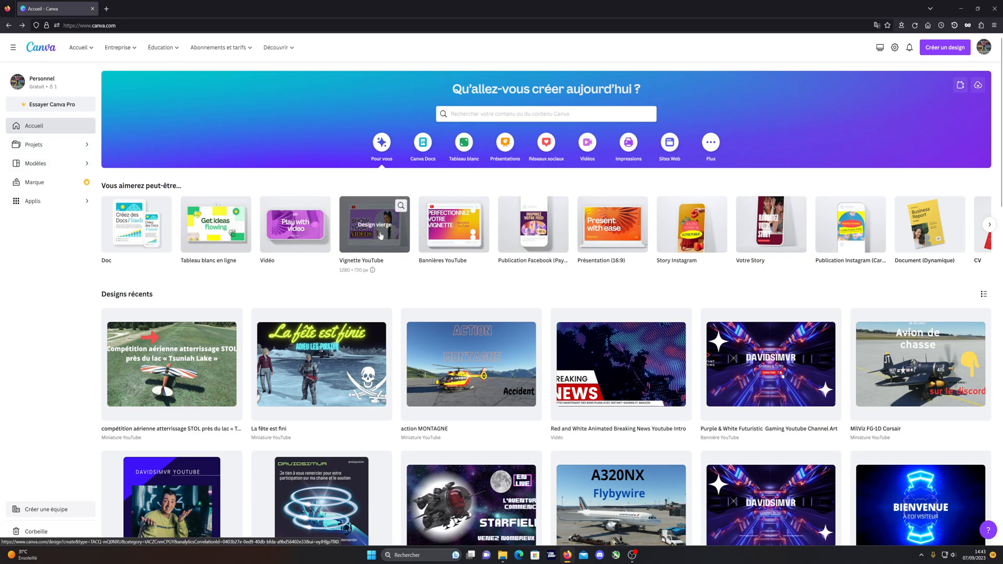
left_click(379, 241)
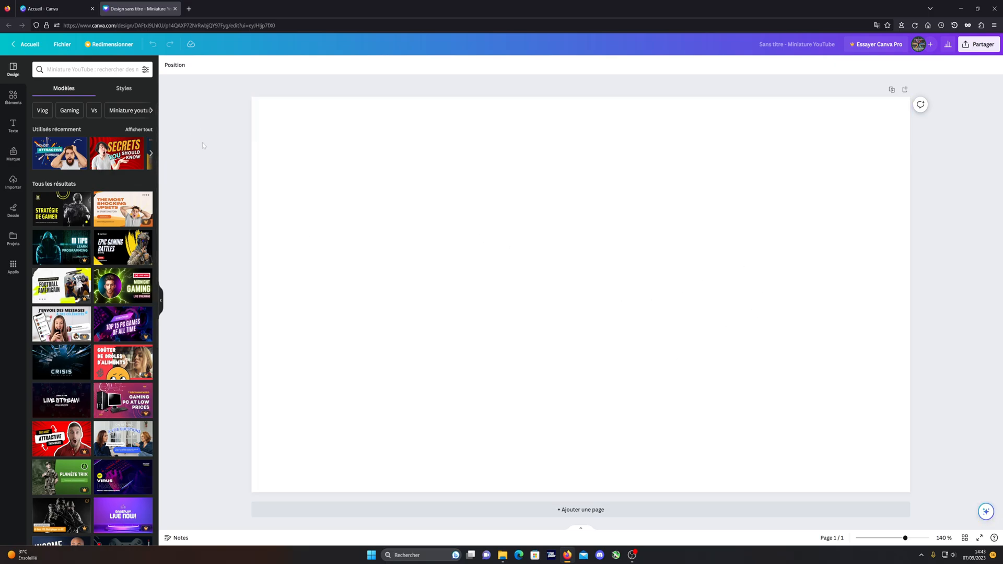
left_click(10, 186)
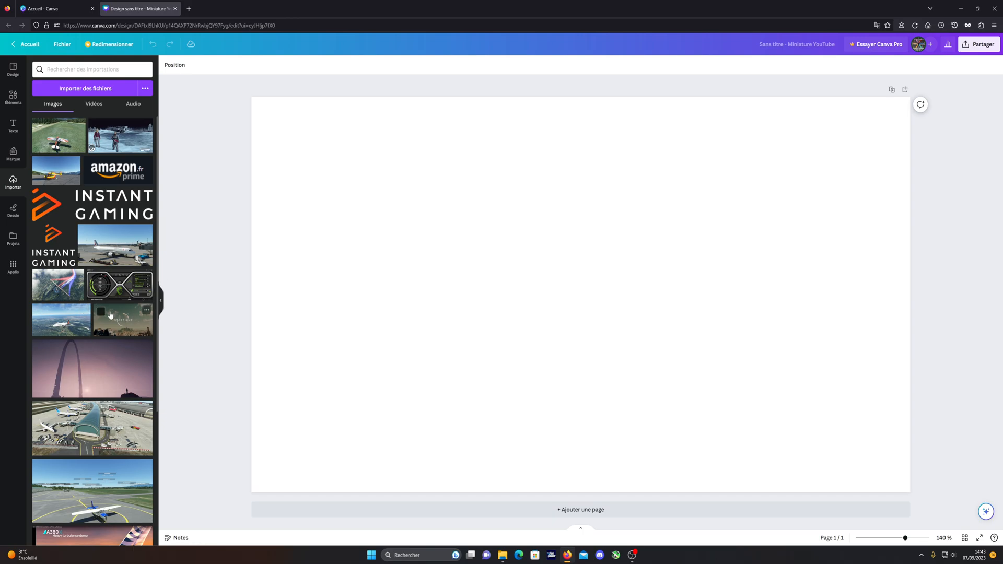
scroll(111, 316, "down", 3)
scroll(114, 315, "up", 2)
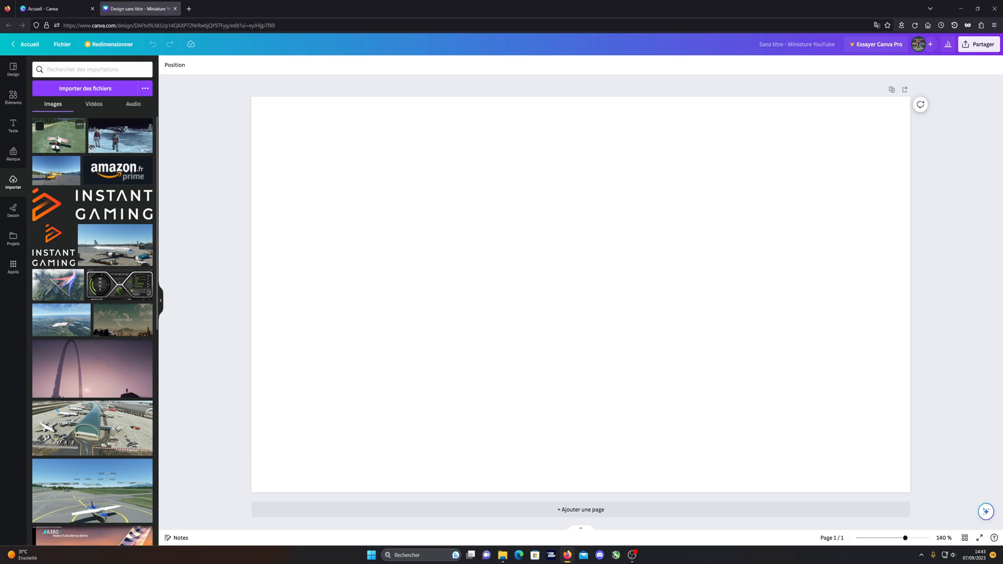
Place the uploaded photo of the striped-wing plane on the grass runway and enlarge it to cover the whole page.
left_click_drag(47, 131, 291, 121)
left_click_drag(678, 375, 911, 529)
left_click(183, 132)
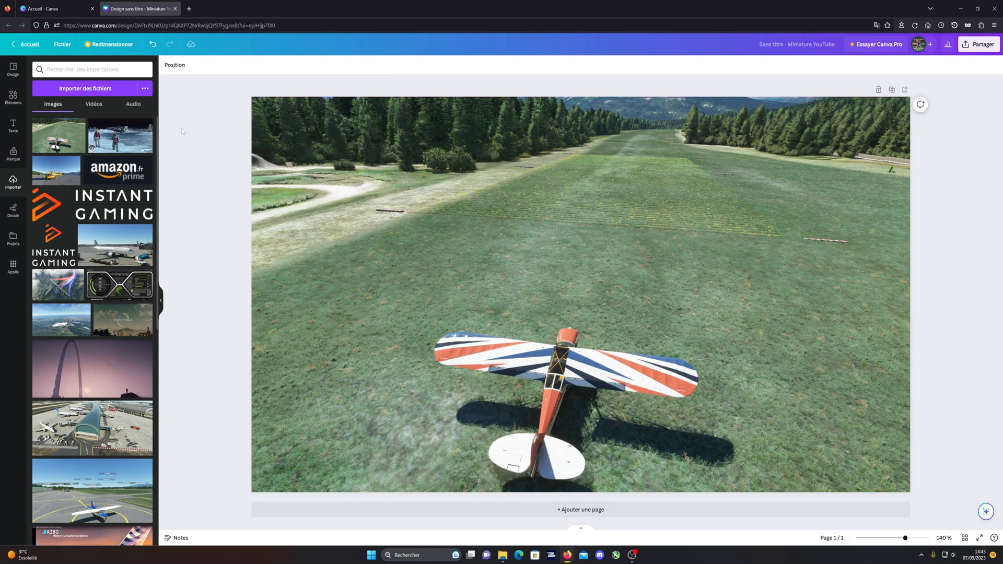
left_click(473, 229)
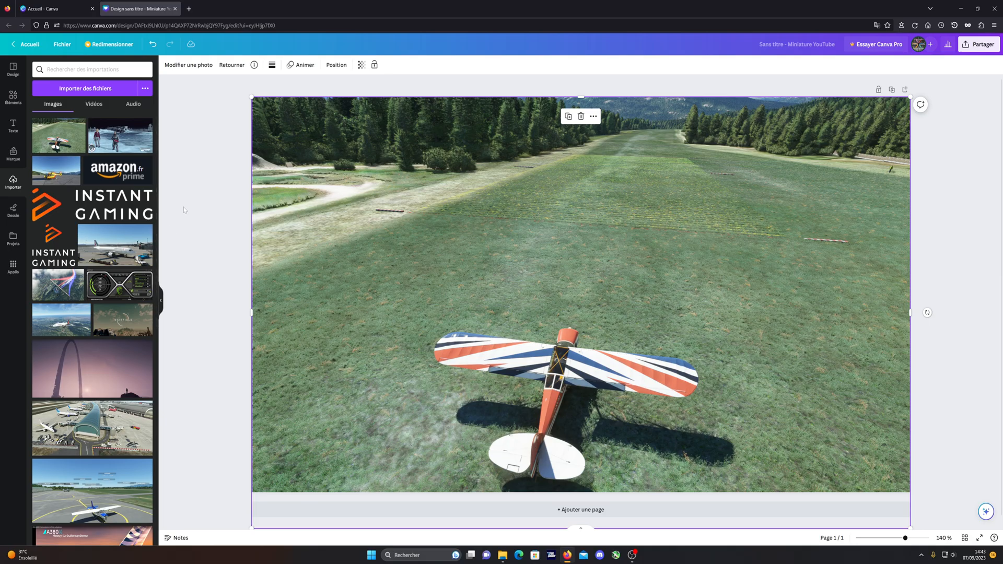
Try the neon "Birthday Girl" font combination at reduced size in the page's upper-left corner, and remove it.
left_click(13, 126)
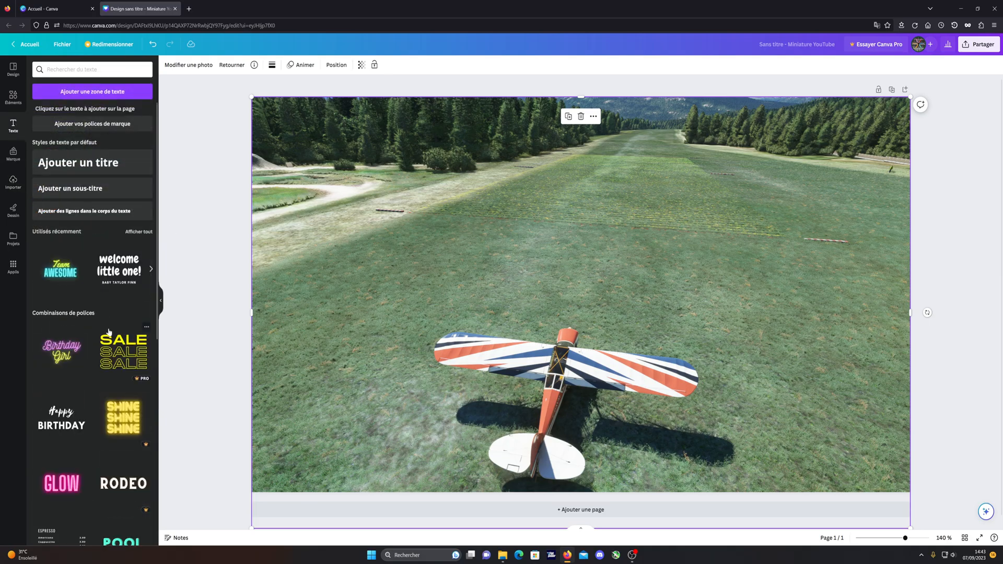
scroll(98, 314, "down", 1)
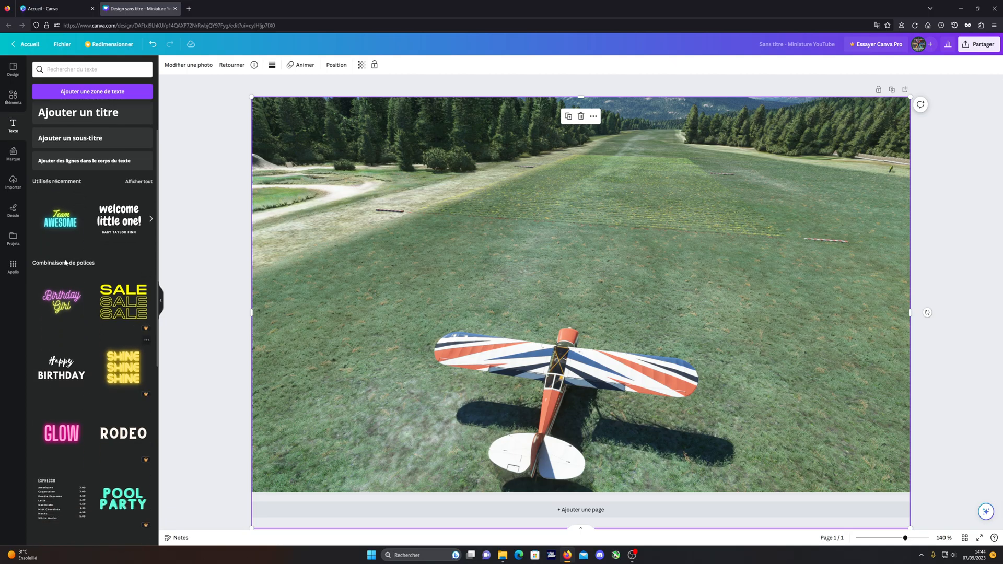
left_click_drag(67, 302, 282, 117)
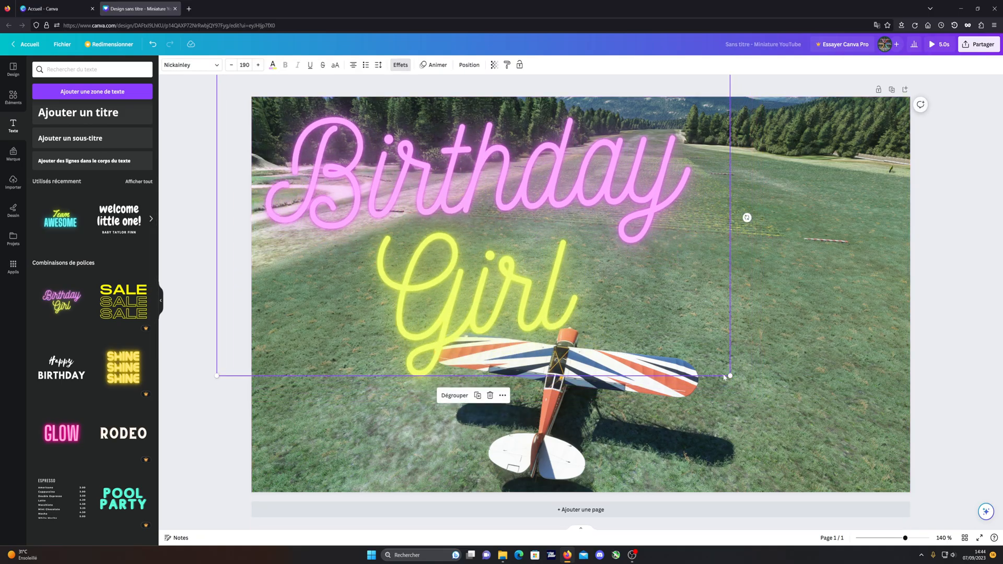
left_click_drag(725, 377, 469, 214)
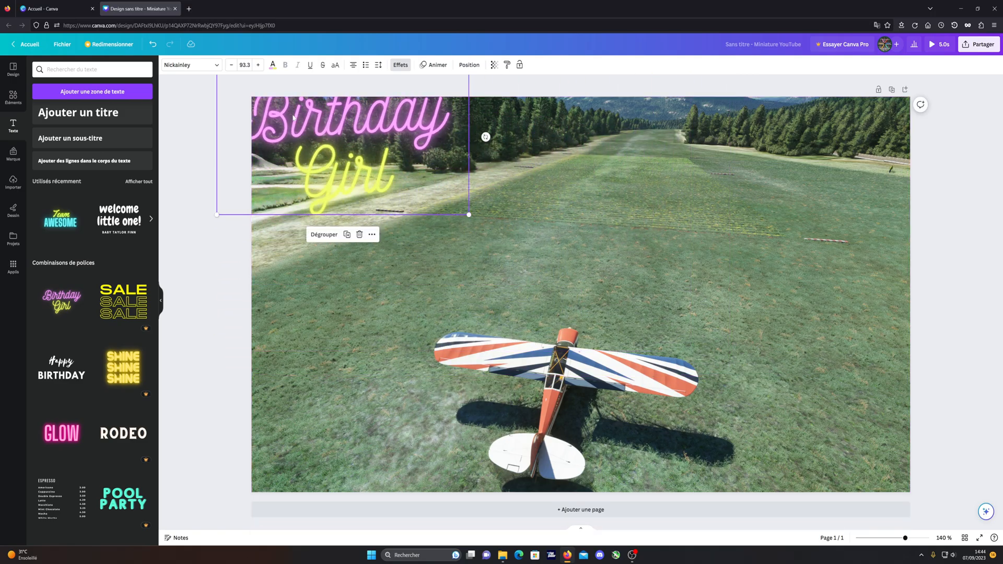
left_click_drag(293, 118, 300, 168)
left_click_drag(416, 193, 82, 329)
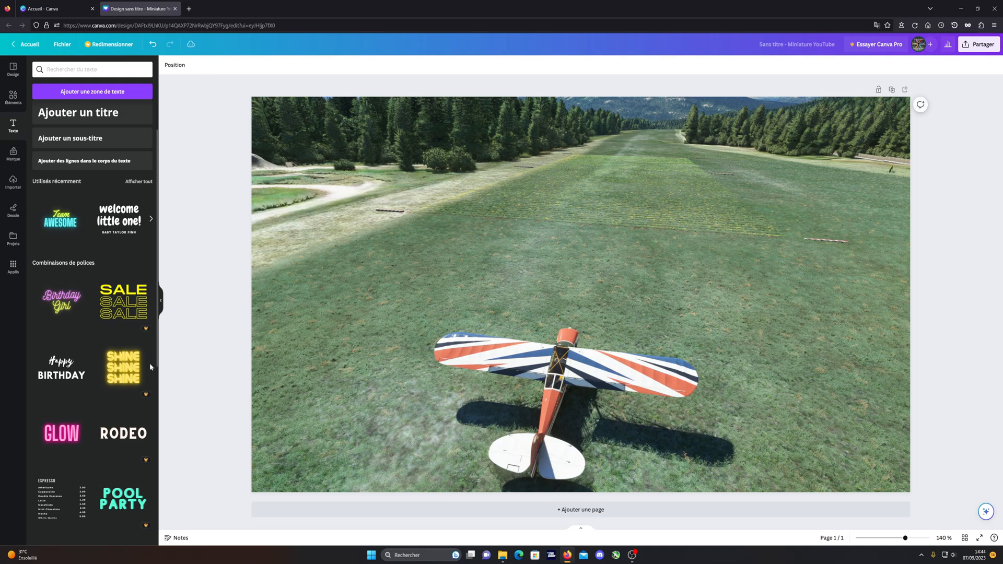
Try the neon "Team Awesome" font combination at reduced size in the page's upper-left corner, and remove it.
left_click_drag(61, 217, 288, 114)
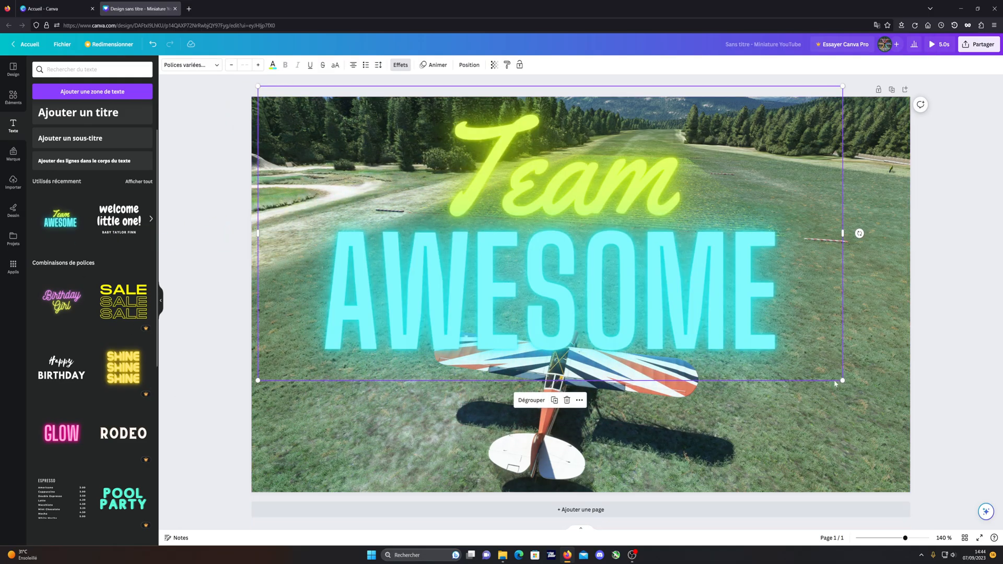
left_click_drag(841, 379, 504, 224)
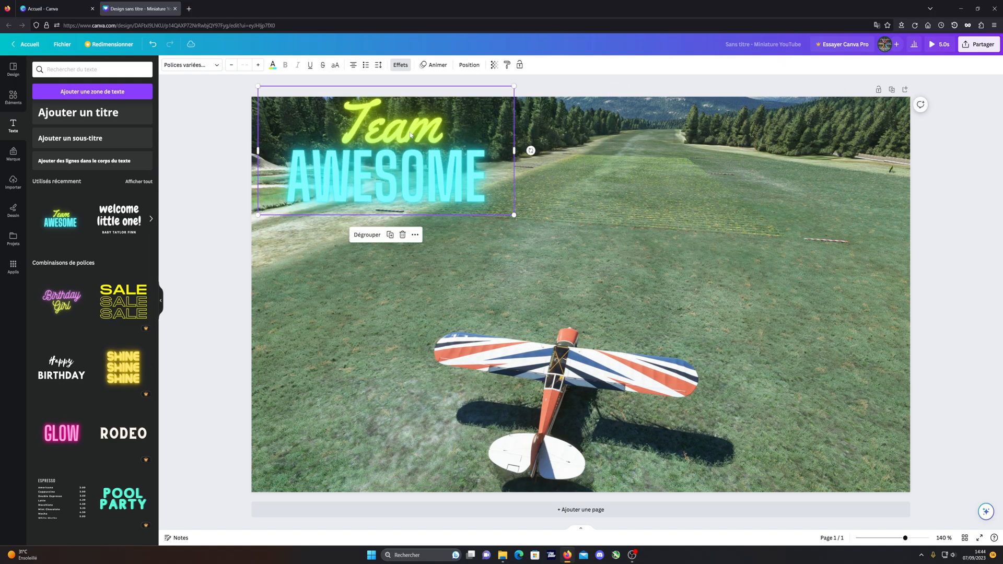
left_click_drag(399, 145, 403, 149)
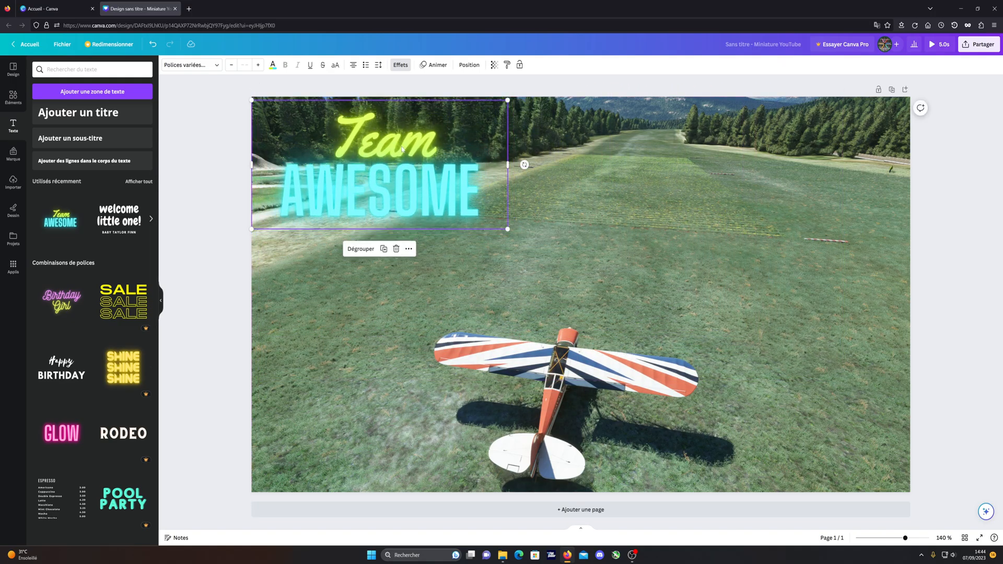
left_click_drag(466, 210, 97, 254)
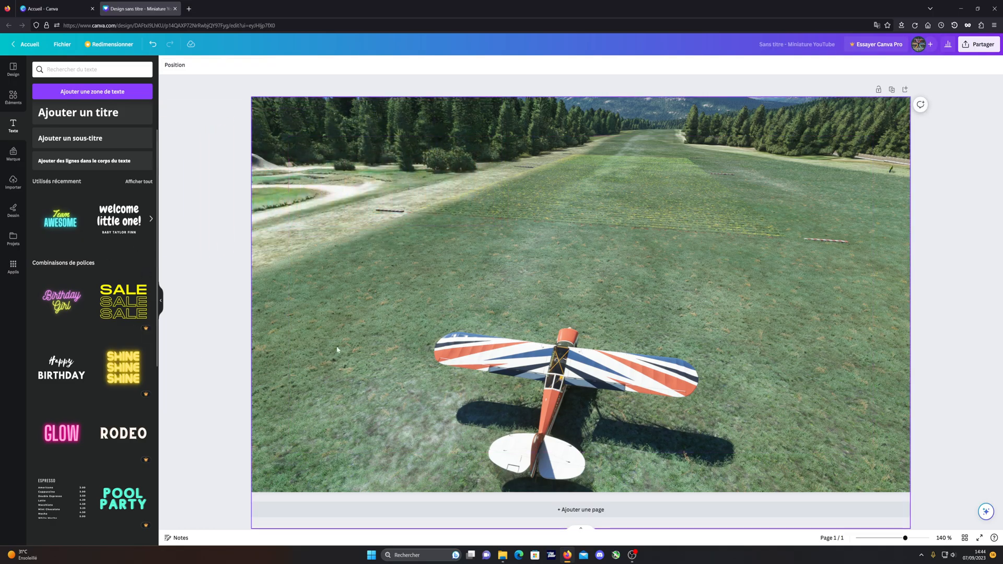
Try the multicoloured thumbs-up illustration beside the plane in the photo, and remove it from the page.
left_click(16, 101)
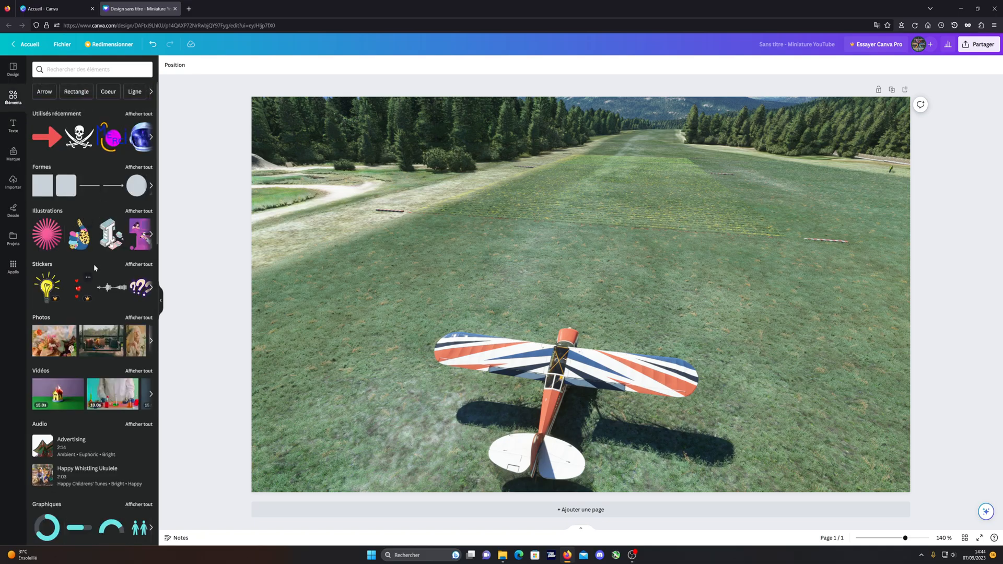
left_click_drag(68, 241, 318, 195)
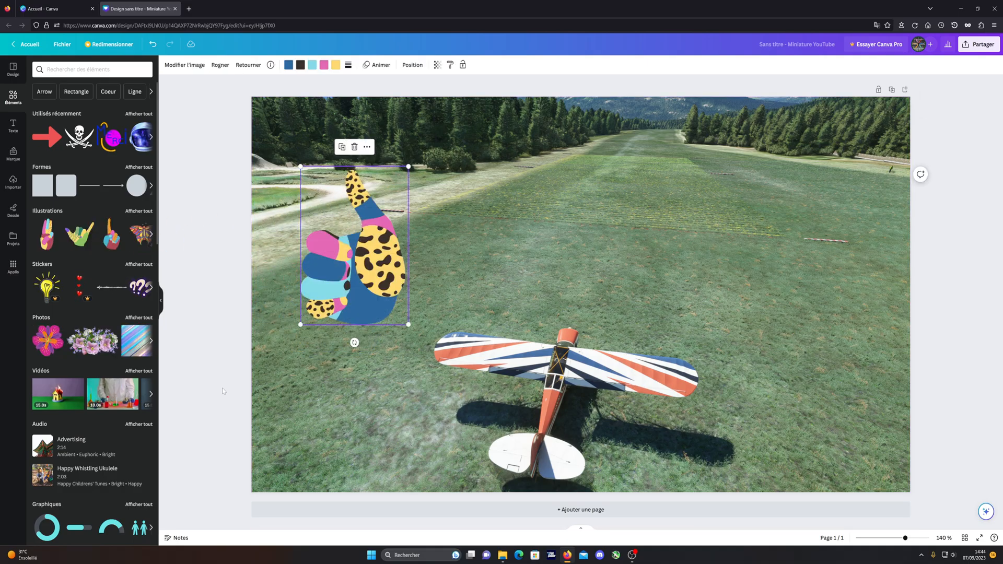
left_click_drag(347, 264, 63, 203)
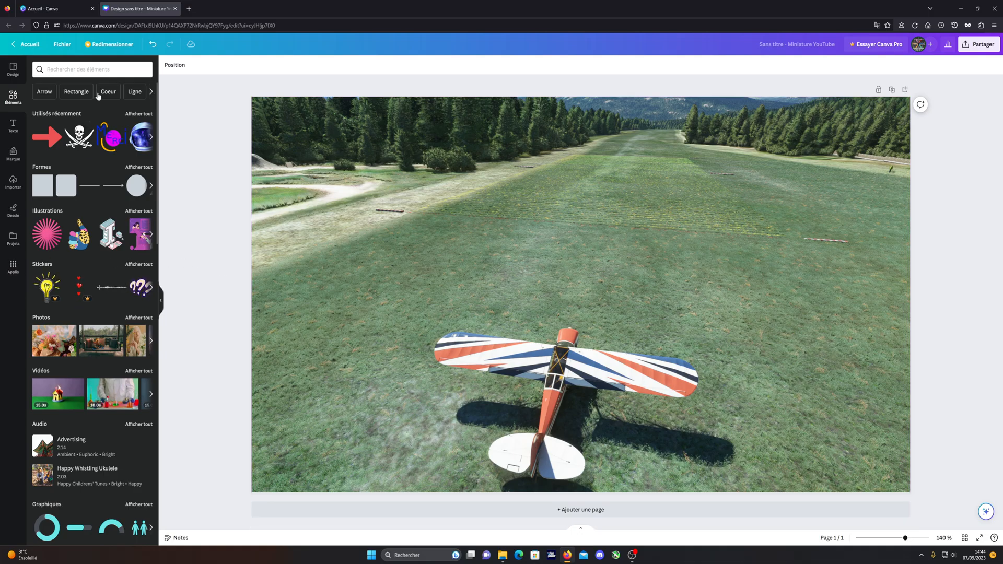
Search the elements library for "voiture" and browse only the illustrations.
left_click(59, 70)
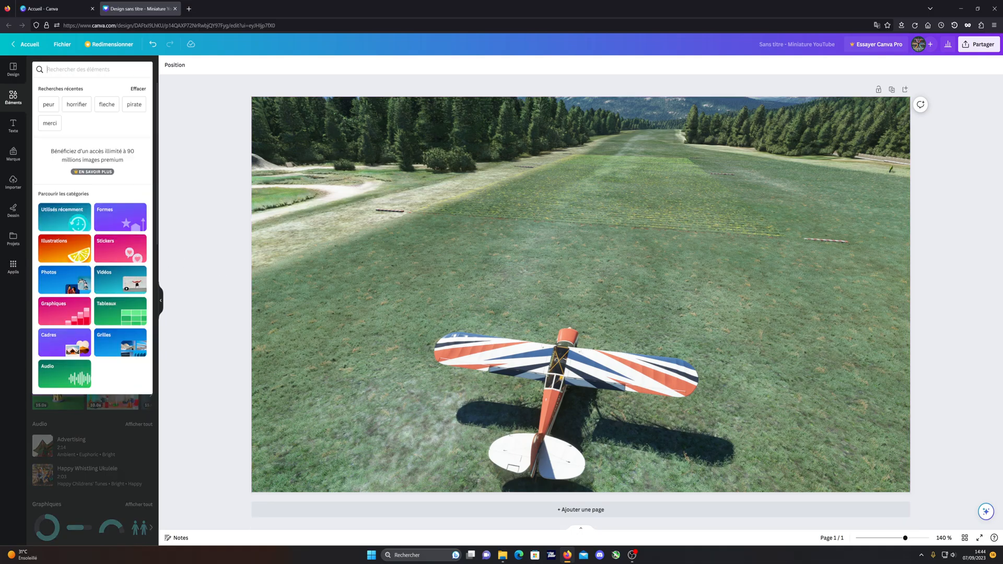
type("voiture")
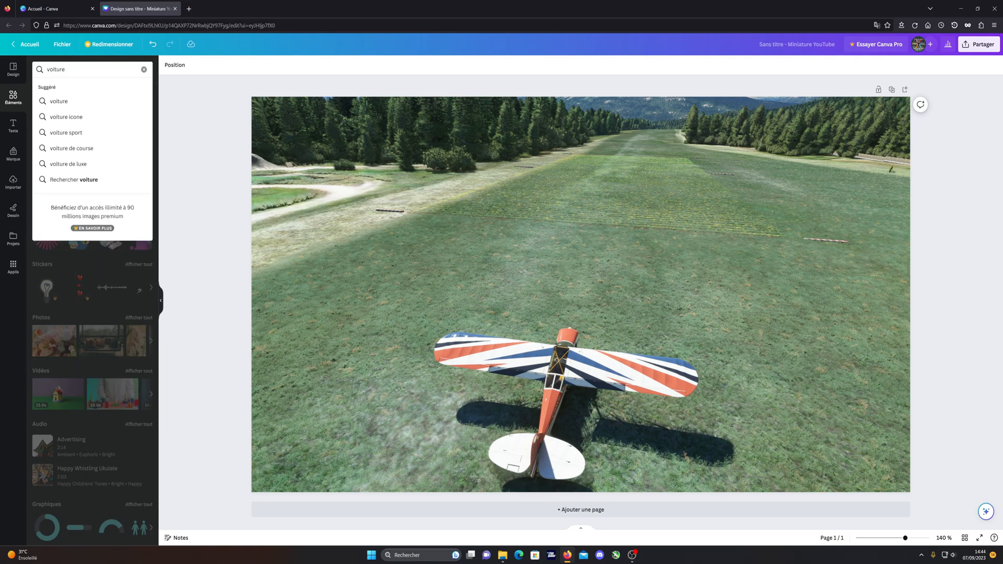
key("Return")
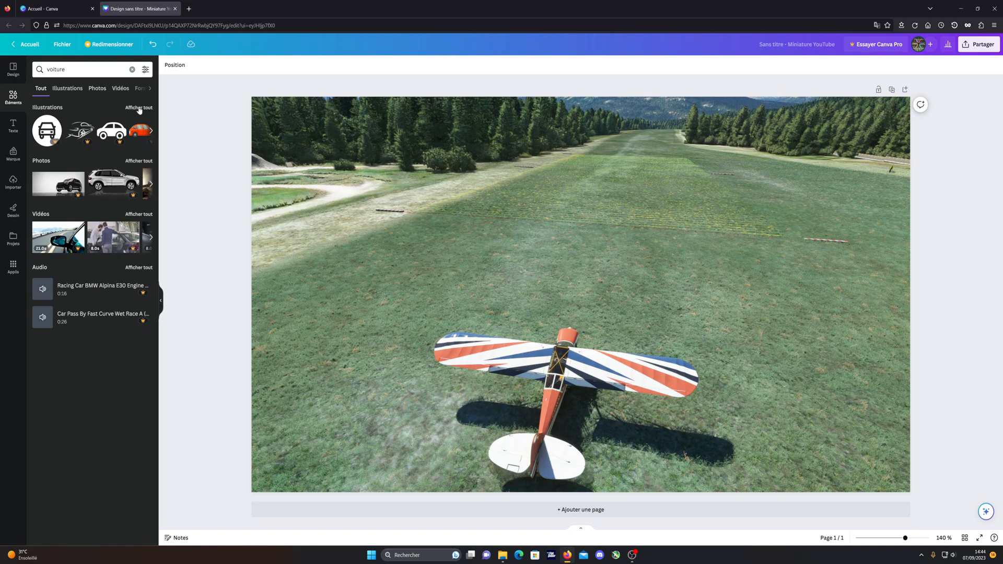
left_click(67, 89)
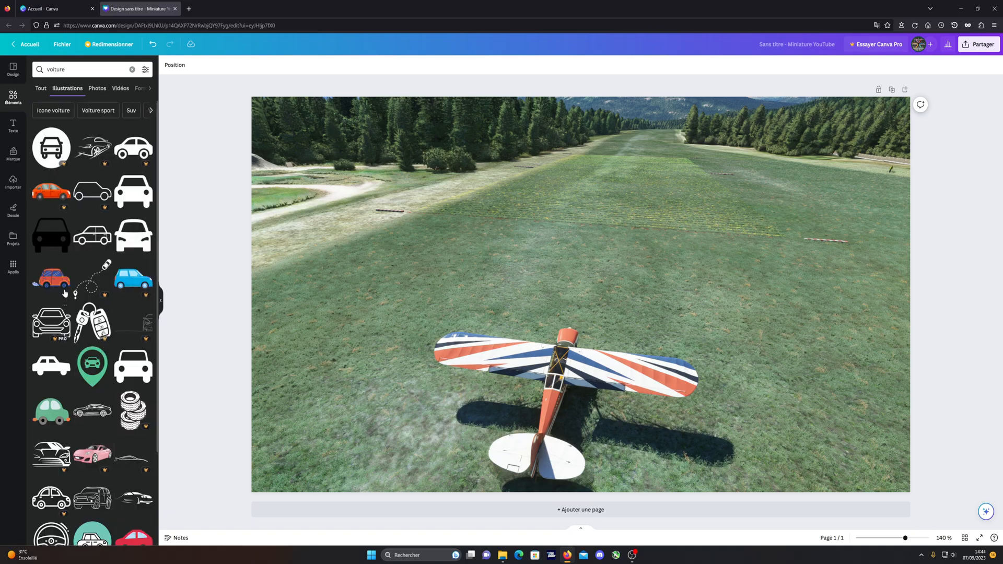
scroll(101, 285, "down", 1)
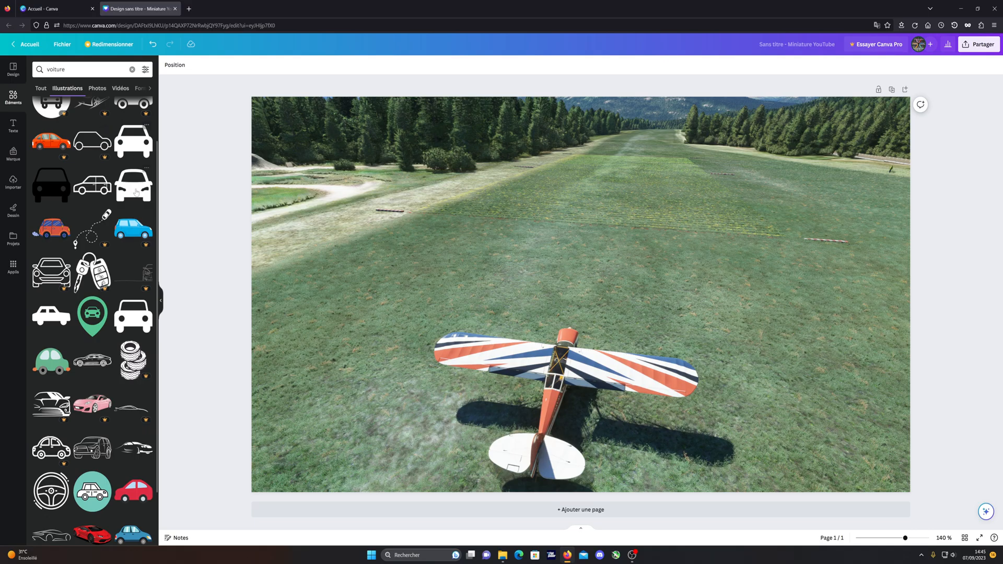
Try the front-view car illustration recoloured white in the page's upper-left area, and remove it.
left_click_drag(150, 200, 366, 214)
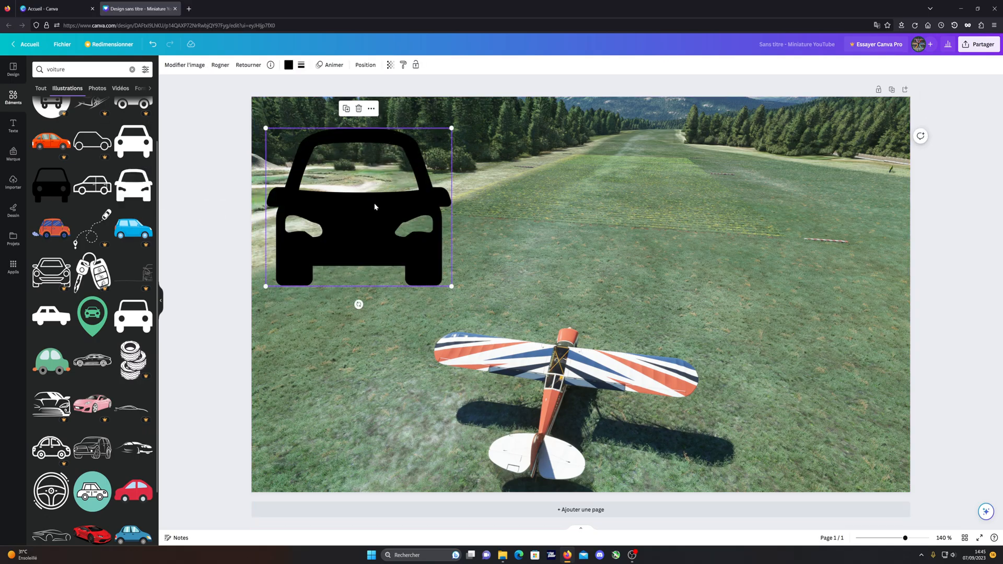
left_click(290, 66)
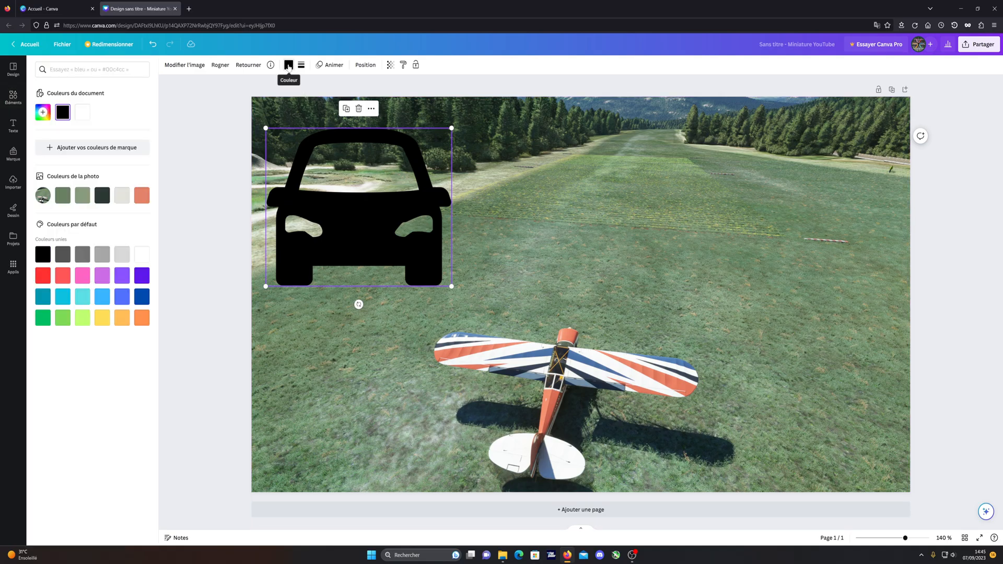
left_click(140, 255)
left_click(364, 218)
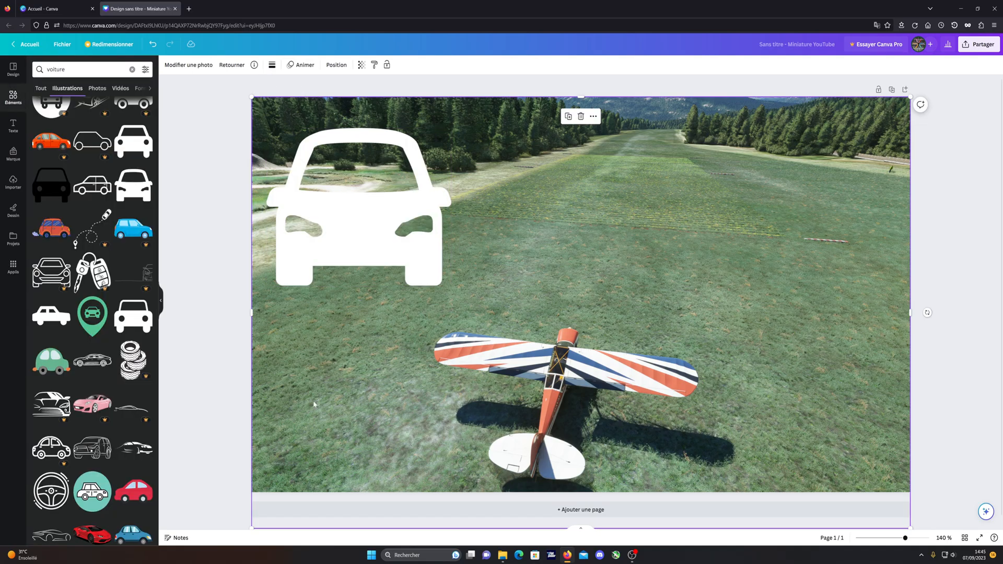
key("Delete")
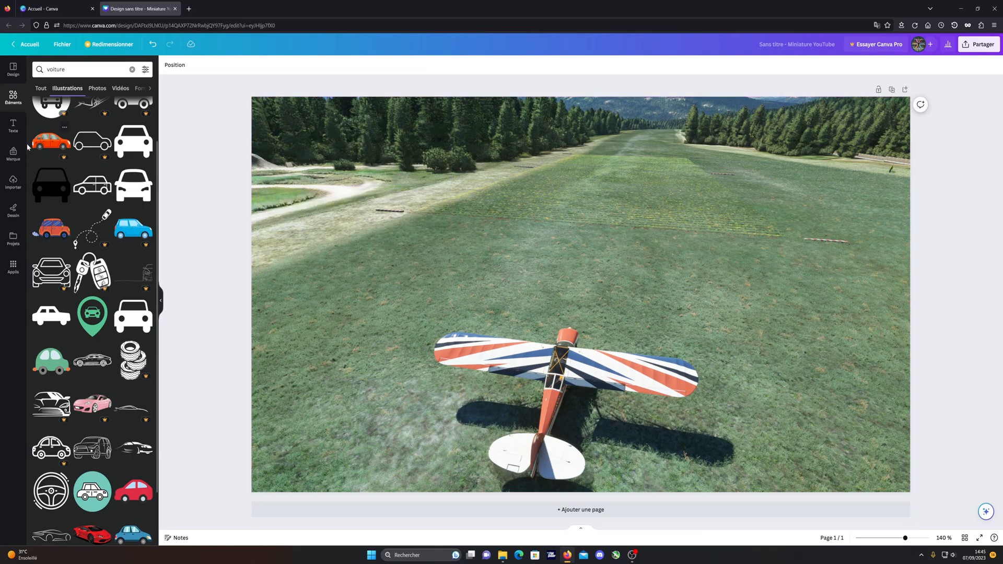
Check the editor's brand section and return to the home page.
left_click(14, 155)
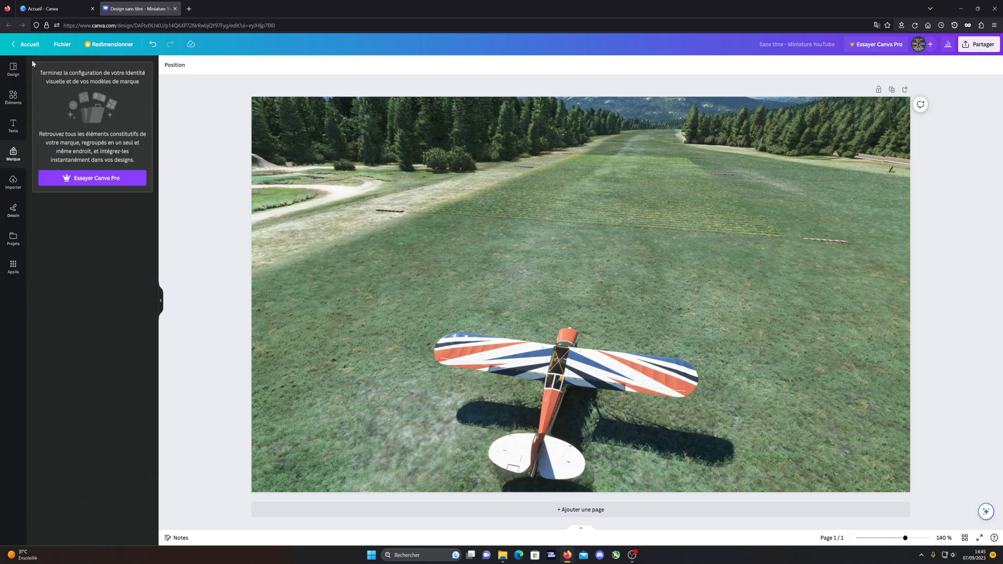
left_click(27, 46)
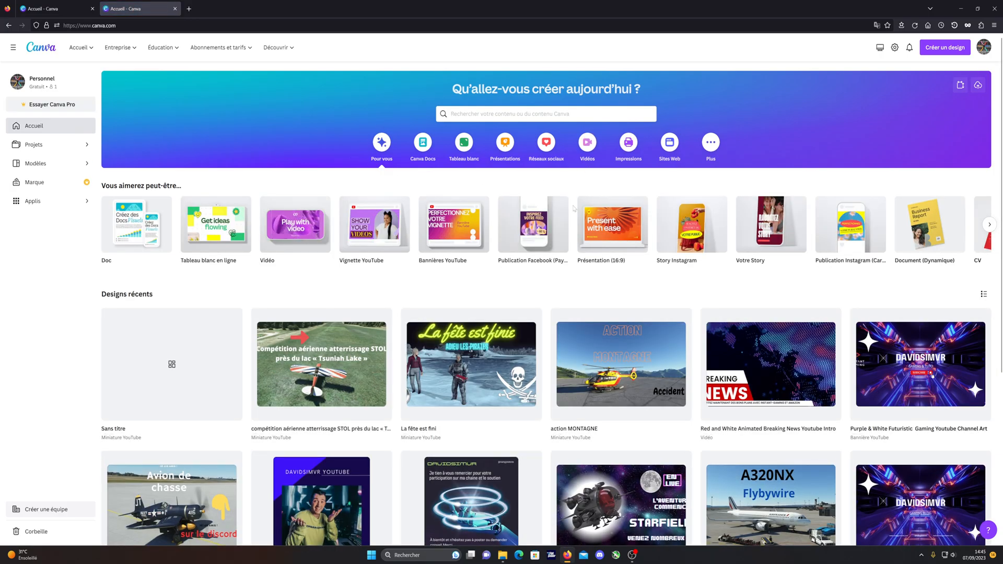
Create a Facebook post design with the "Modern Breaking News Facebook Post" template, and return to the home page.
left_click(543, 231)
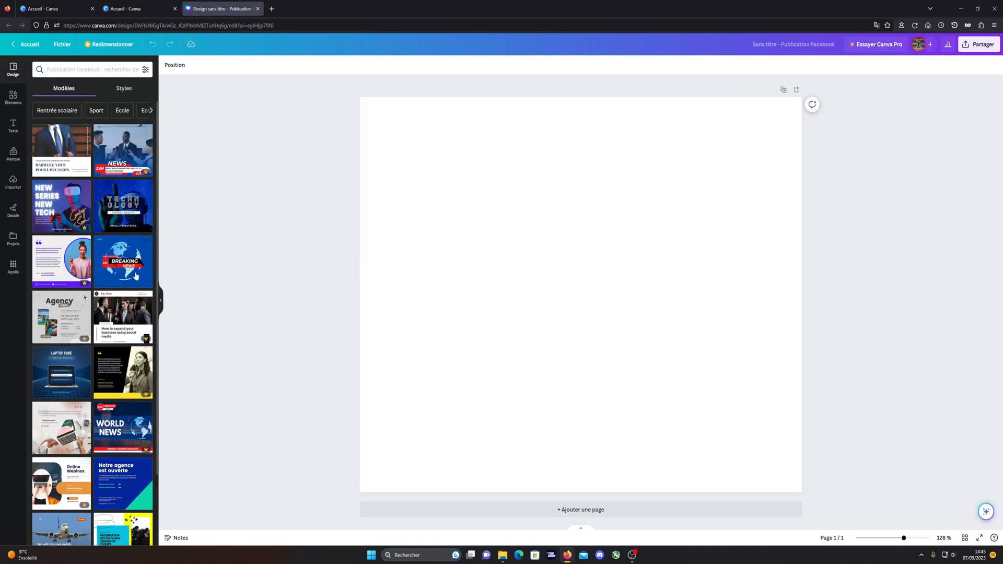
left_click(123, 261)
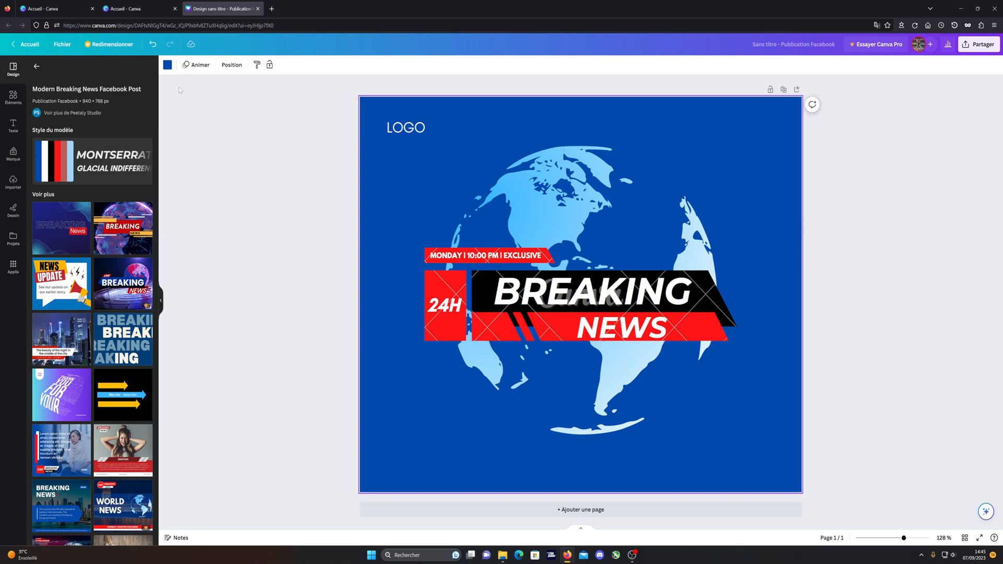
left_click(21, 45)
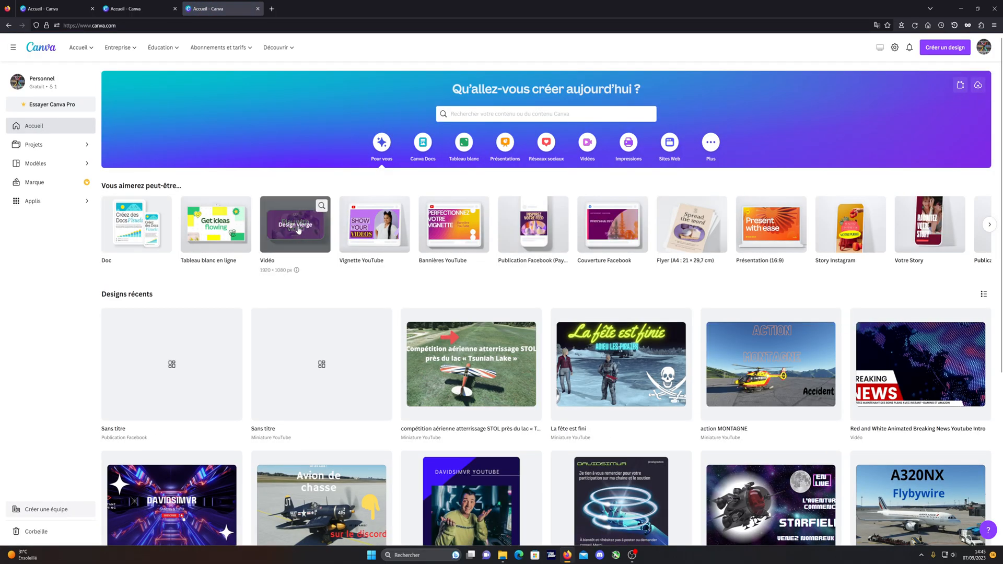
Create a blank video design, apply the "Red Animated Breaking News Intro Youtube" template and preview its background video.
left_click(296, 225)
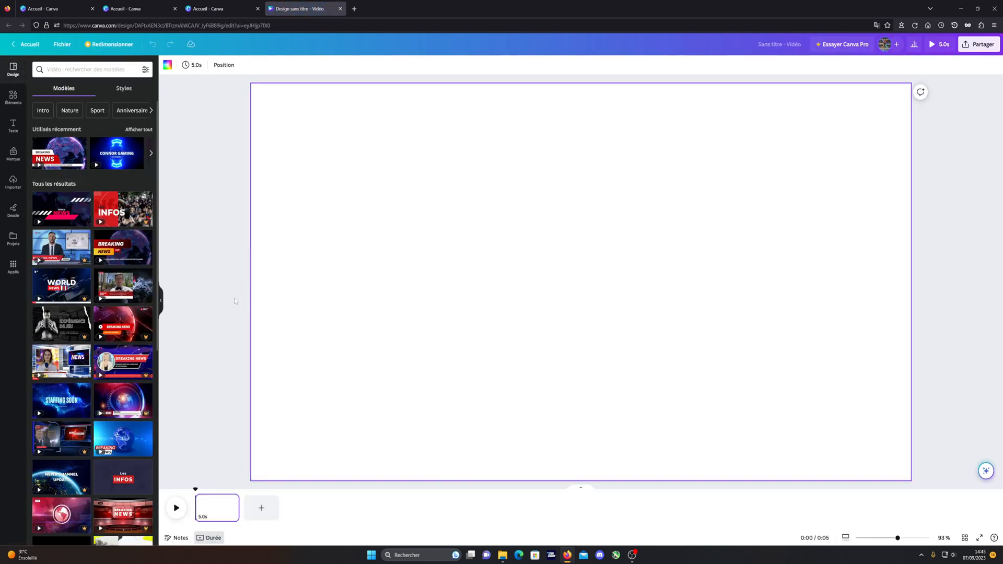
left_click_drag(126, 246, 274, 99)
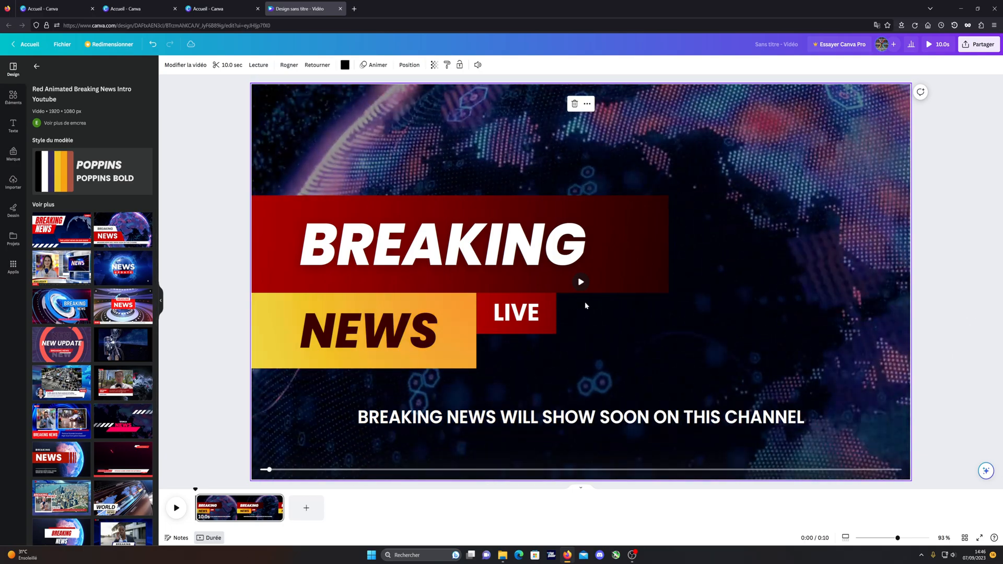
left_click(580, 282)
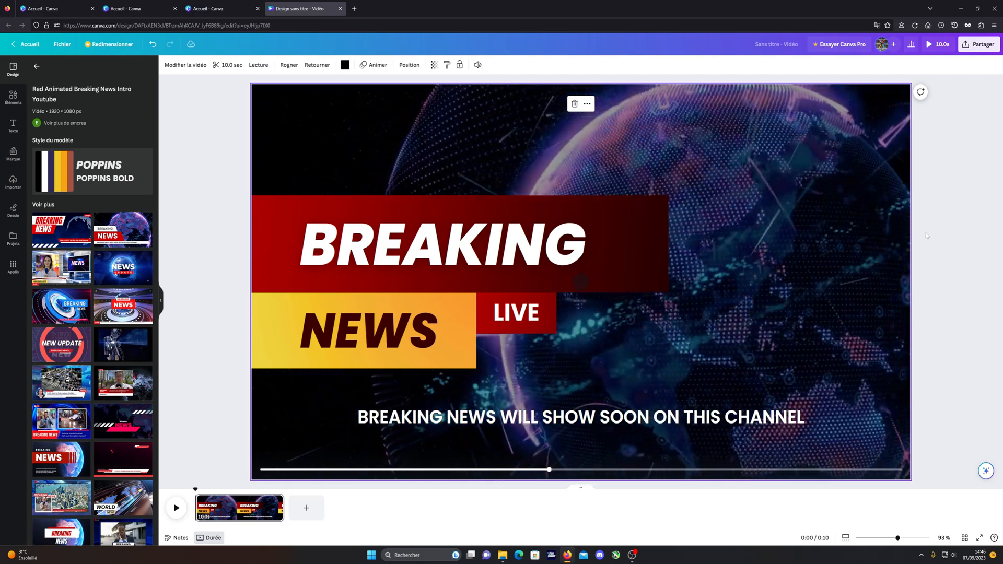
left_click(446, 252)
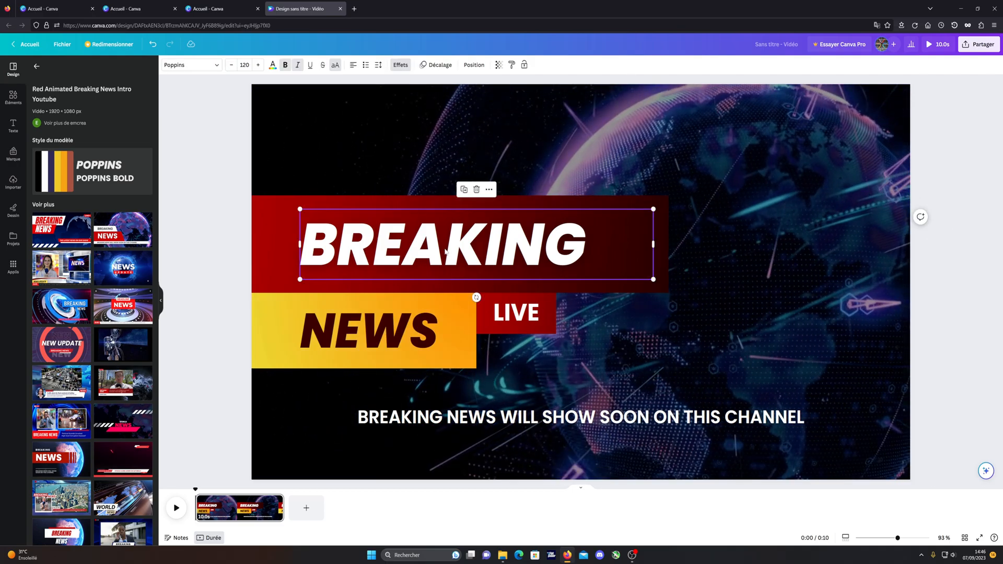
left_click(971, 143)
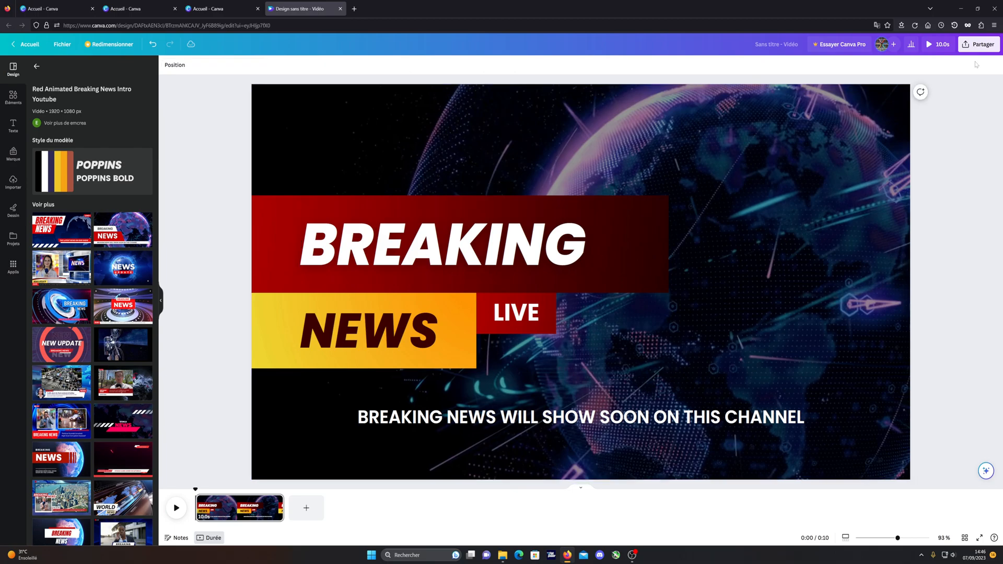
Examine the video's sharing and download options, including the available file types, without downloading.
left_click(979, 45)
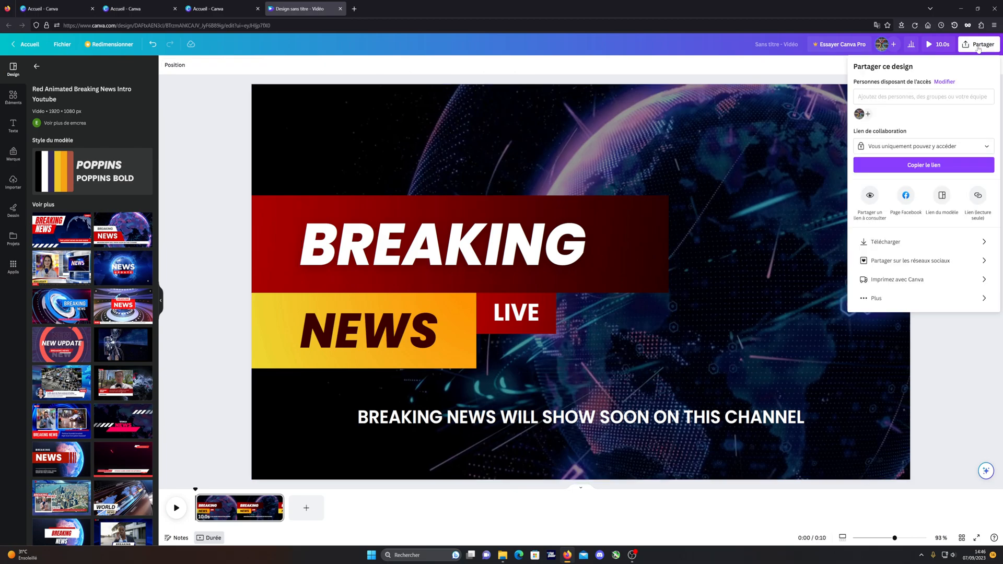
left_click(902, 242)
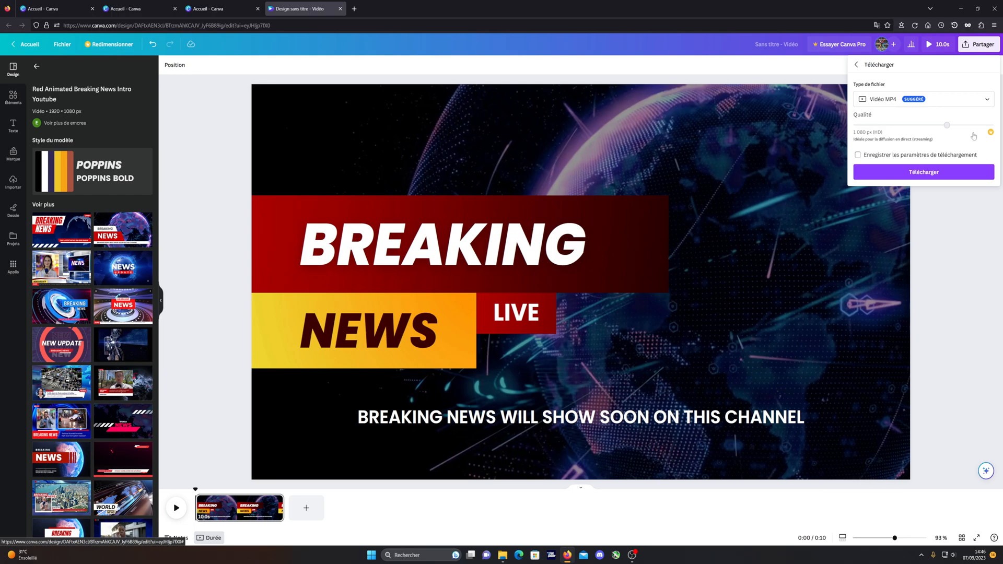
left_click(928, 101)
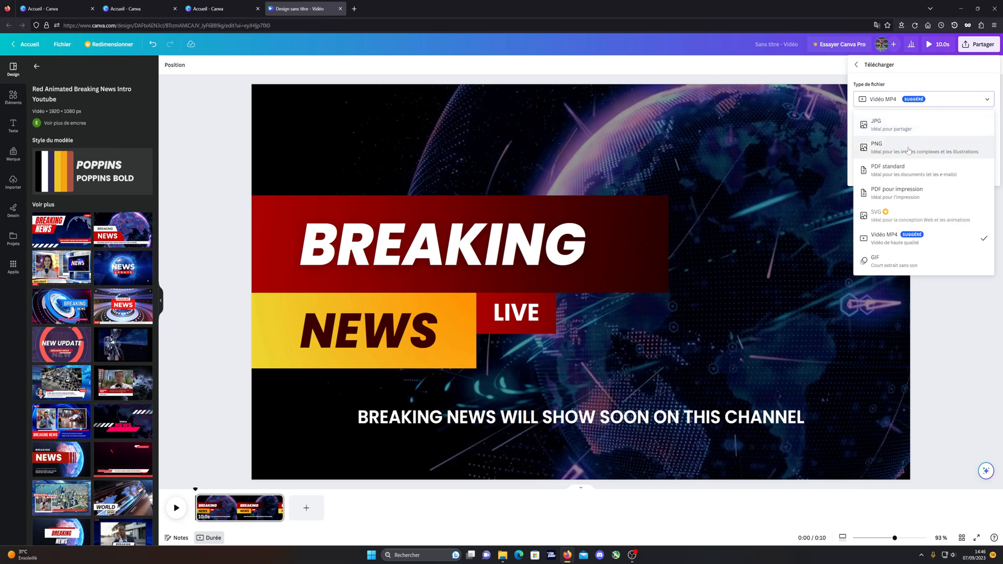
left_click(945, 337)
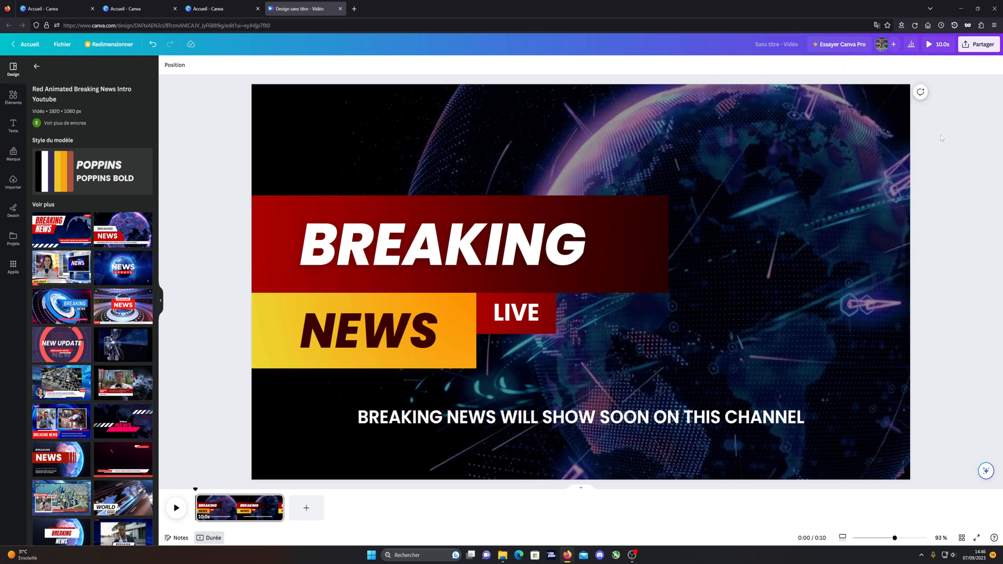
Delete the background video and the "BREAKING", "LIVE" and "NEWS" texts from the video page.
left_click(539, 172)
key("Delete")
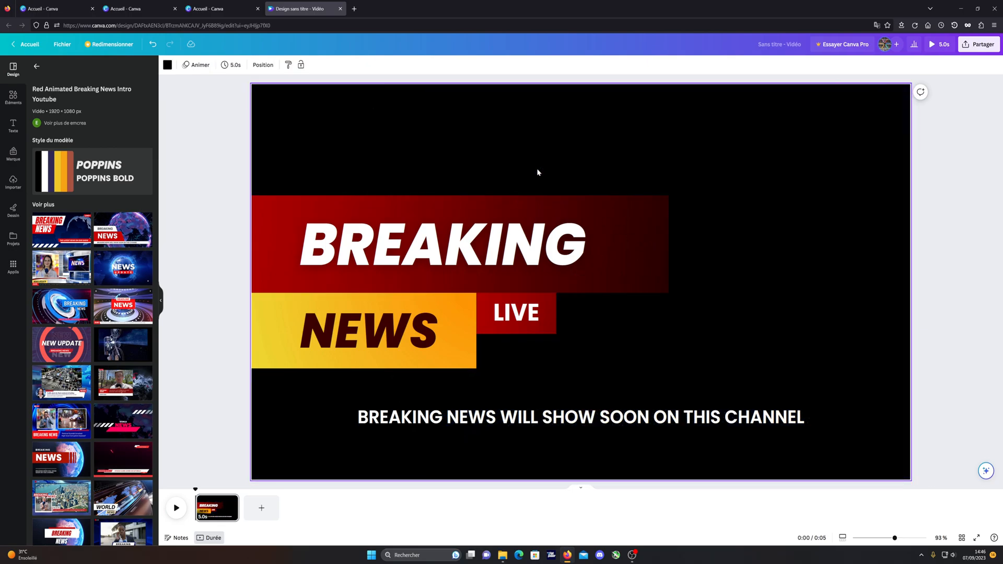
left_click(522, 243)
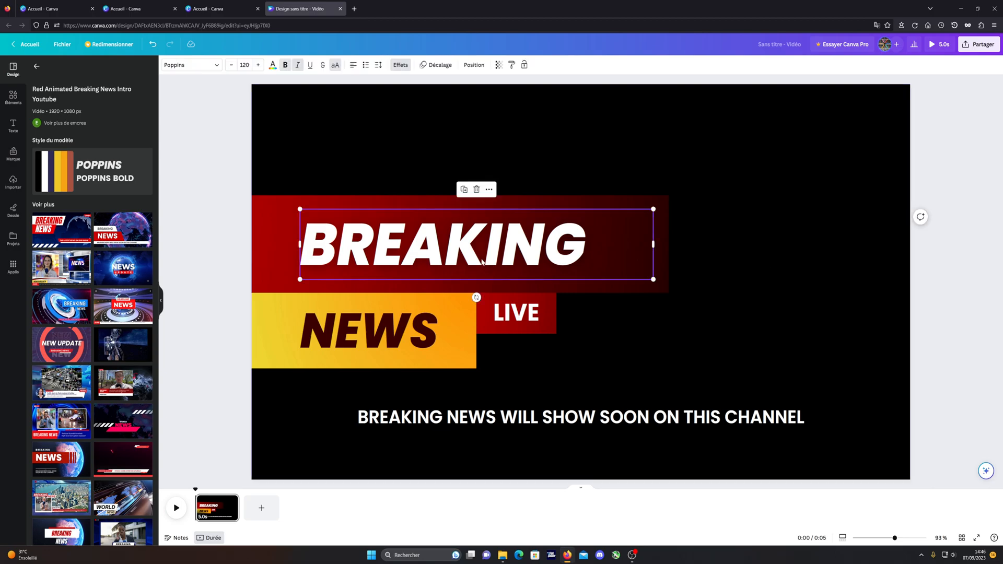
key("Delete")
left_click(516, 313)
key("Delete")
left_click(445, 339)
key("Delete")
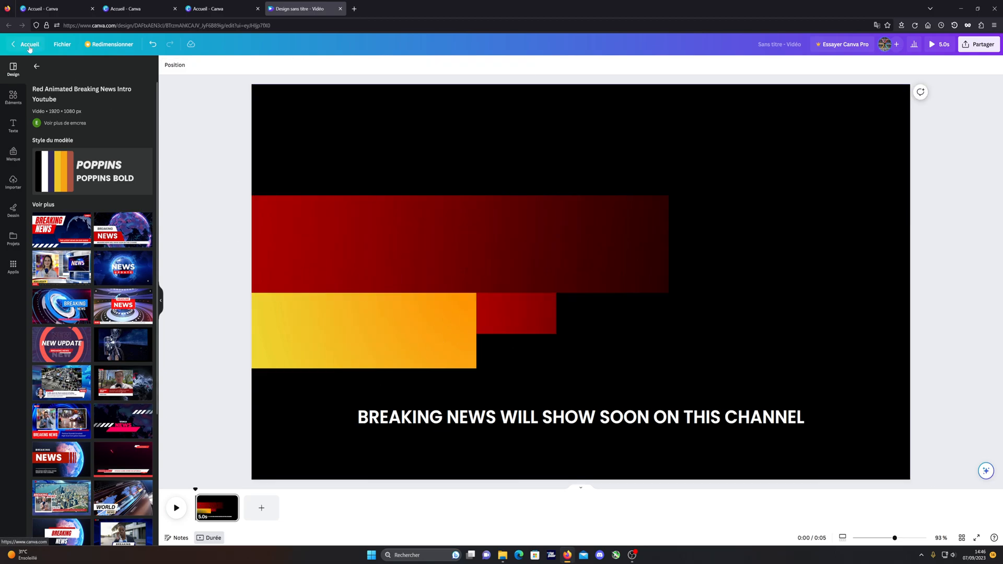
Remove the page's black background and the remaining red and yellow banner shapes.
left_click(484, 134)
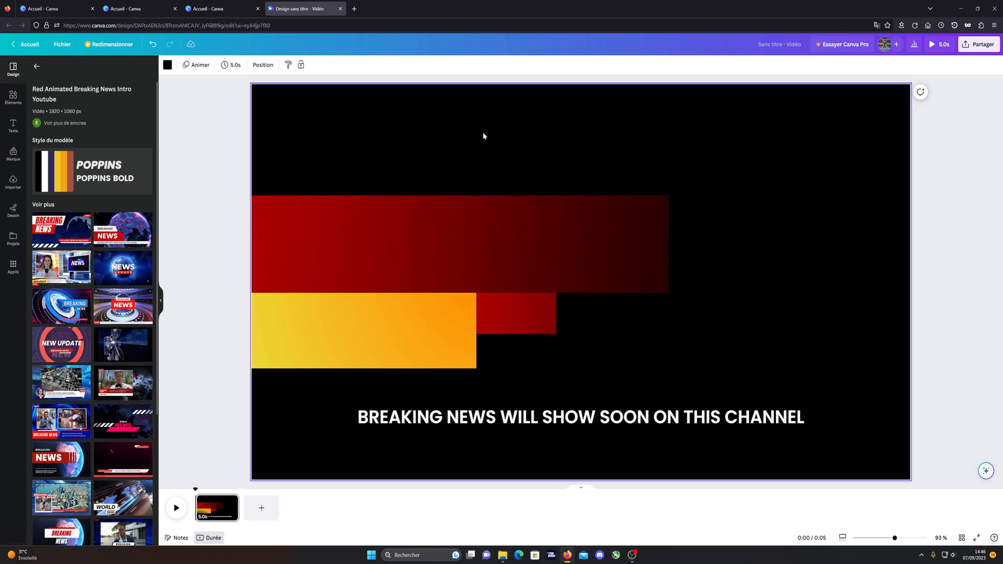
right_click(485, 136)
left_click(517, 191)
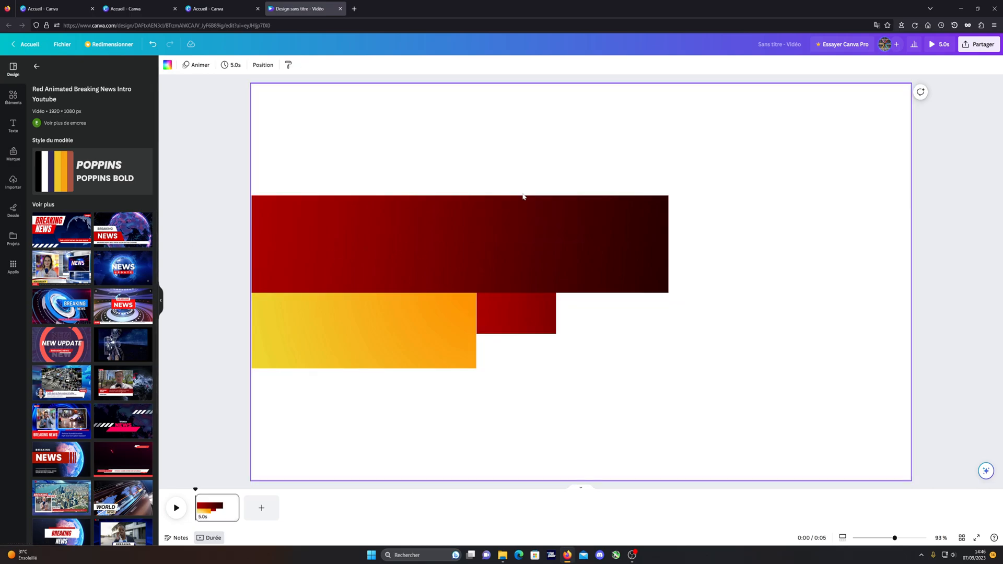
right_click(503, 228)
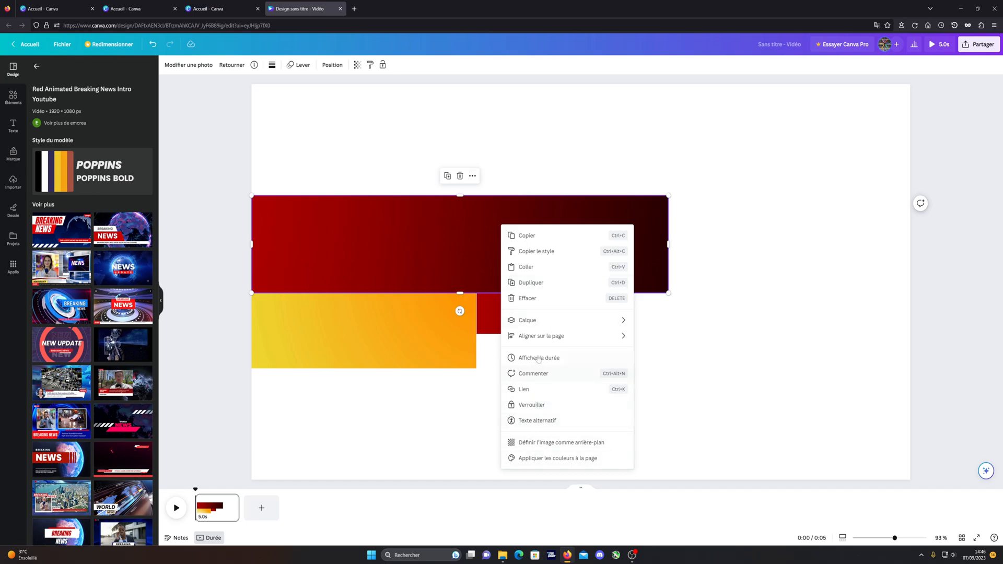
left_click(537, 300)
right_click(531, 304)
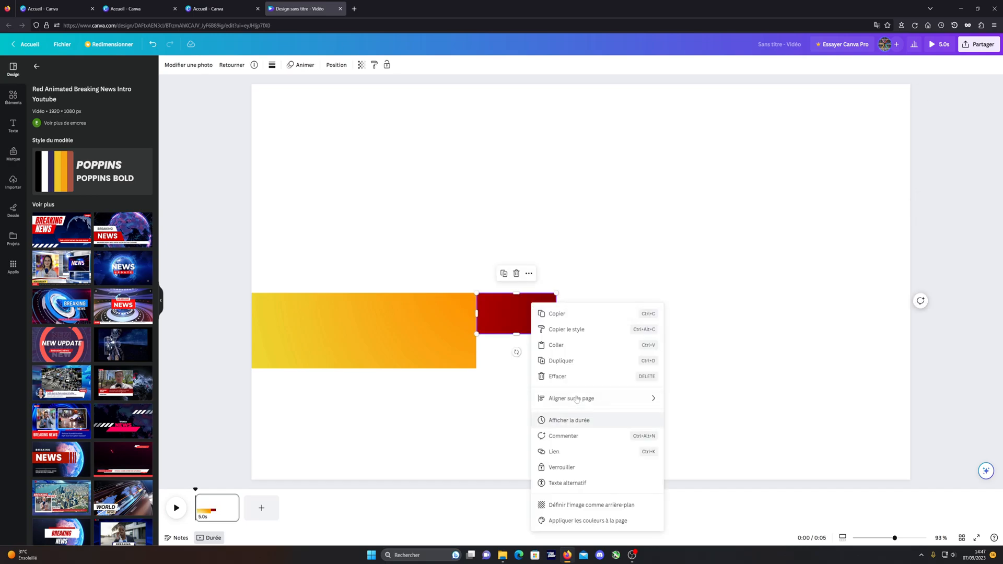
left_click(558, 376)
left_click(461, 342)
key("Delete")
left_click(461, 343)
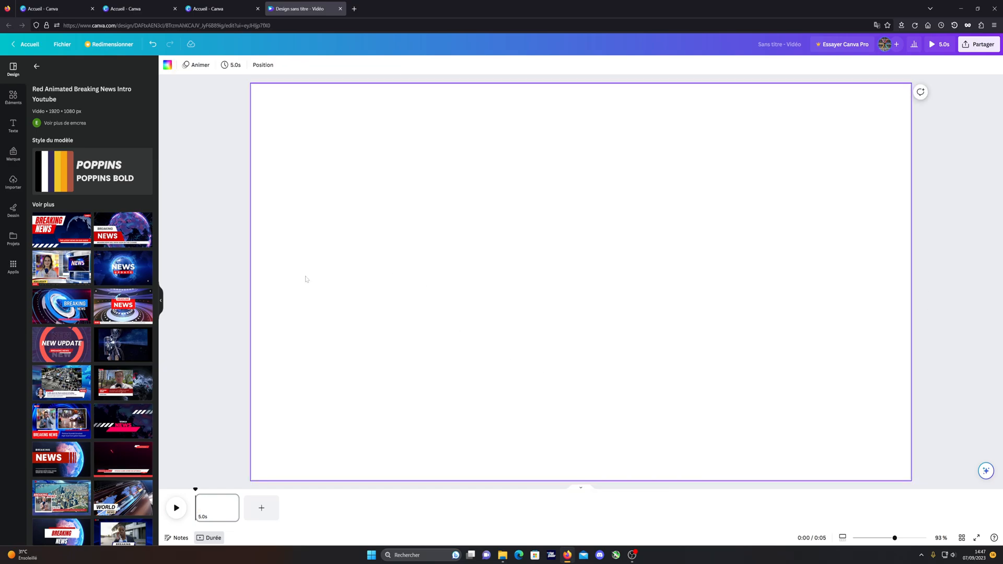
Undo all the deletions on the video page back to the complete breaking news template.
left_click(152, 45)
left_click(152, 45)
left_click(152, 45)
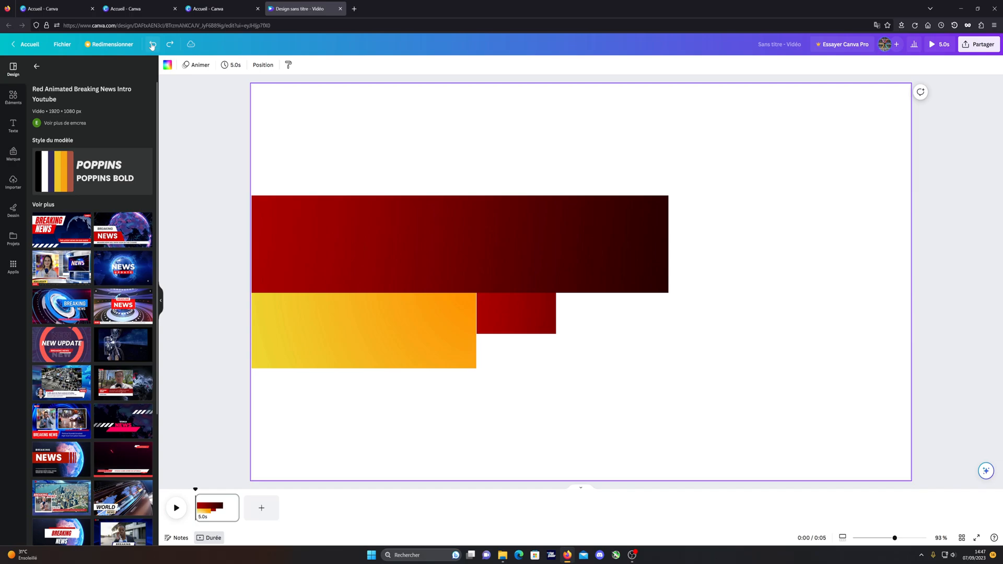
left_click(152, 45)
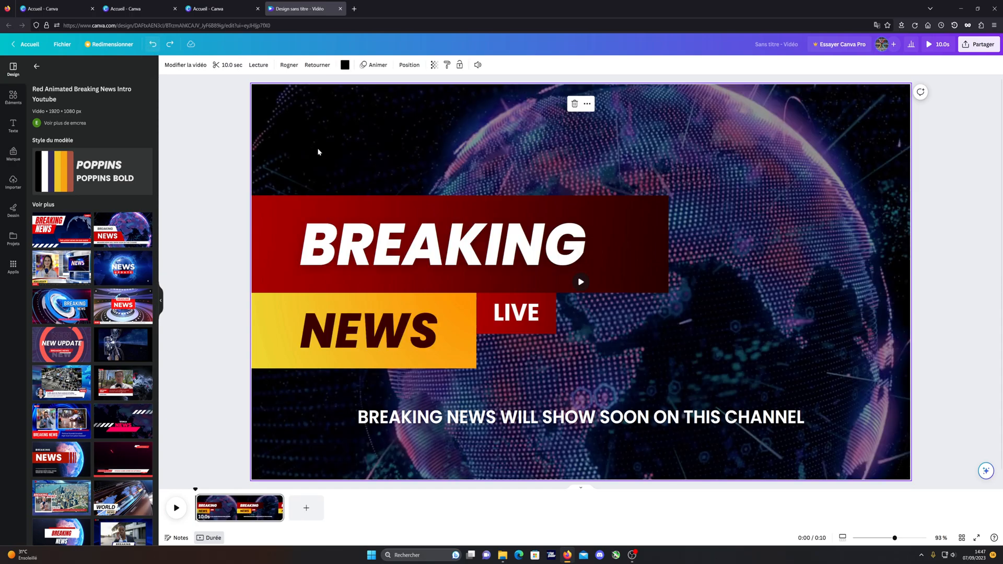
Play the breaking news template's background video, and return to the home page.
left_click(580, 282)
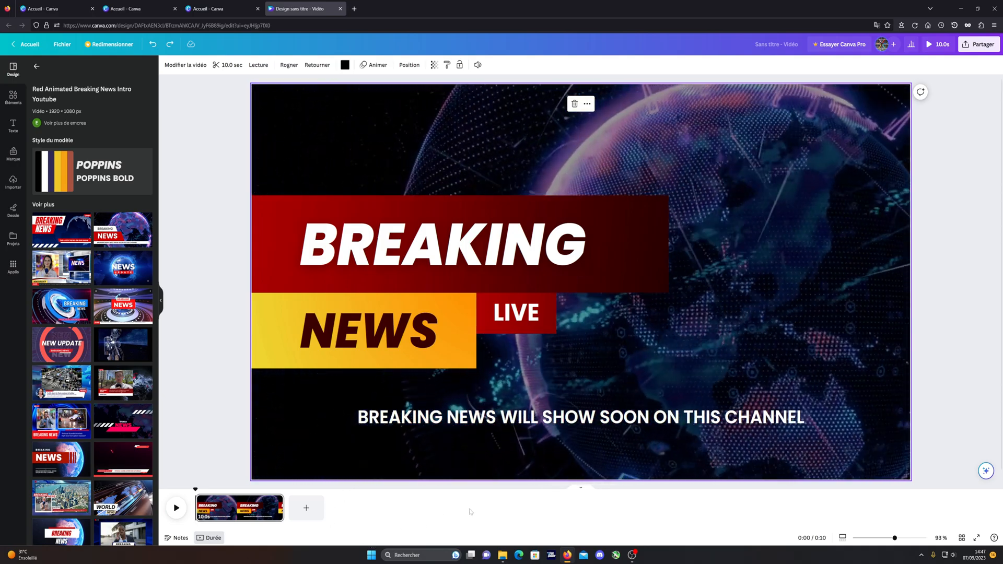
left_click(44, 44)
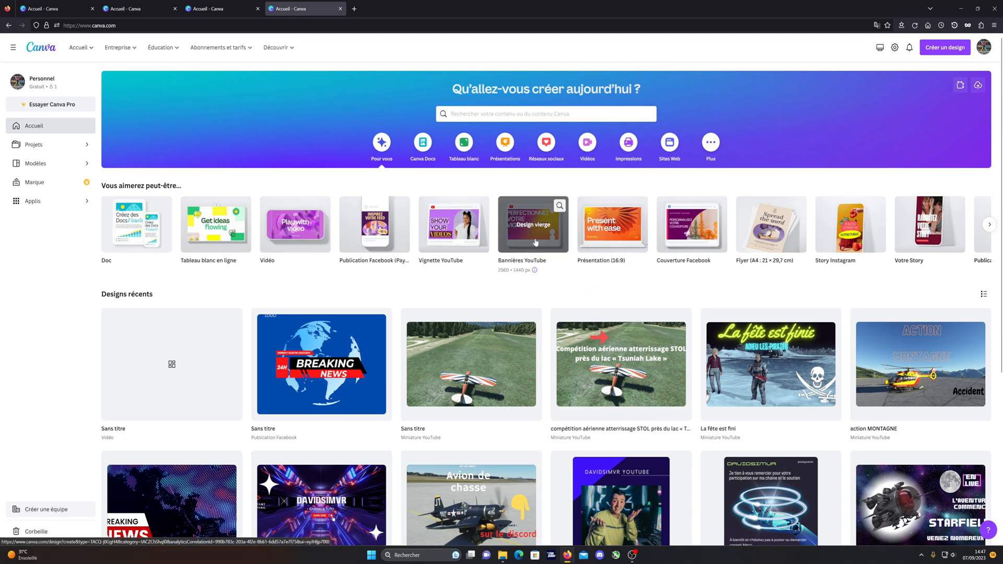
Create a blank YouTube banner design and try to apply the "GAMING CHANNEL" template with the gamer illustration.
left_click(539, 230)
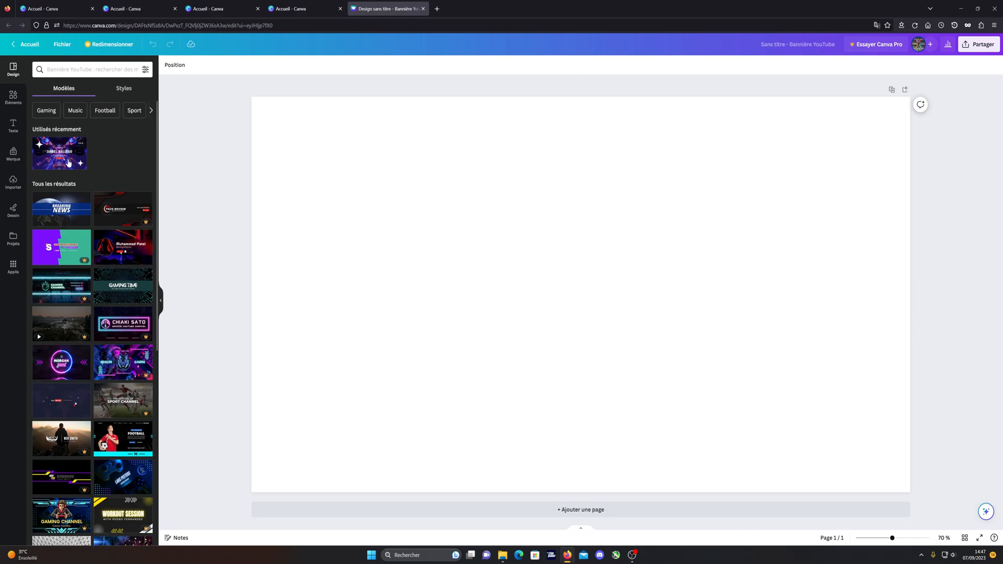
scroll(127, 266, "down", 5)
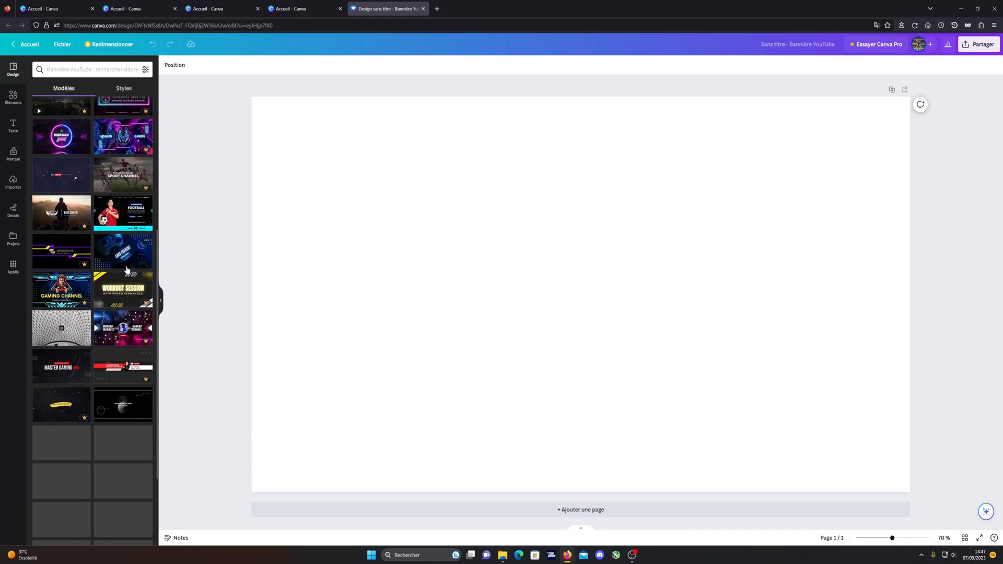
left_click_drag(80, 288, 662, 194)
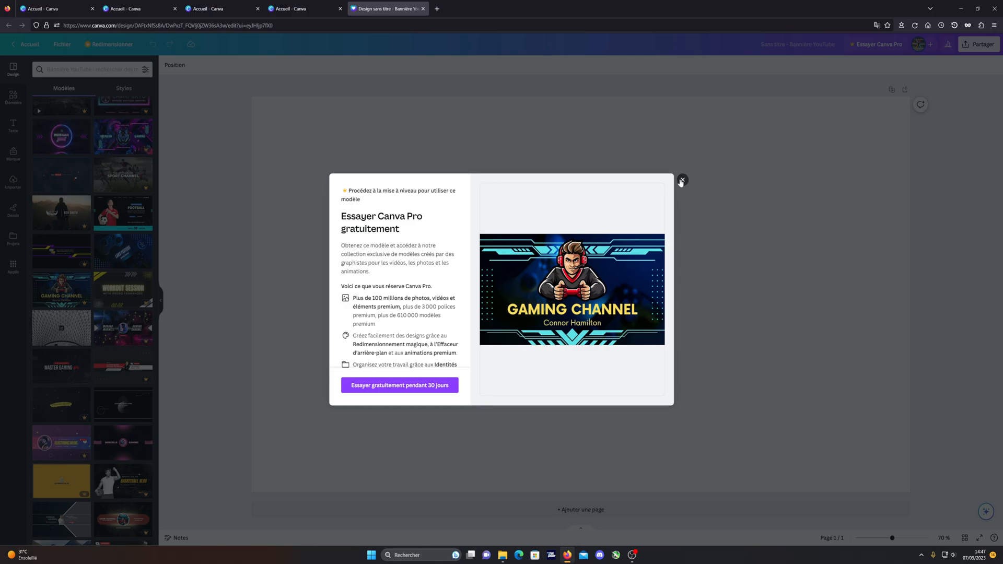
left_click(682, 180)
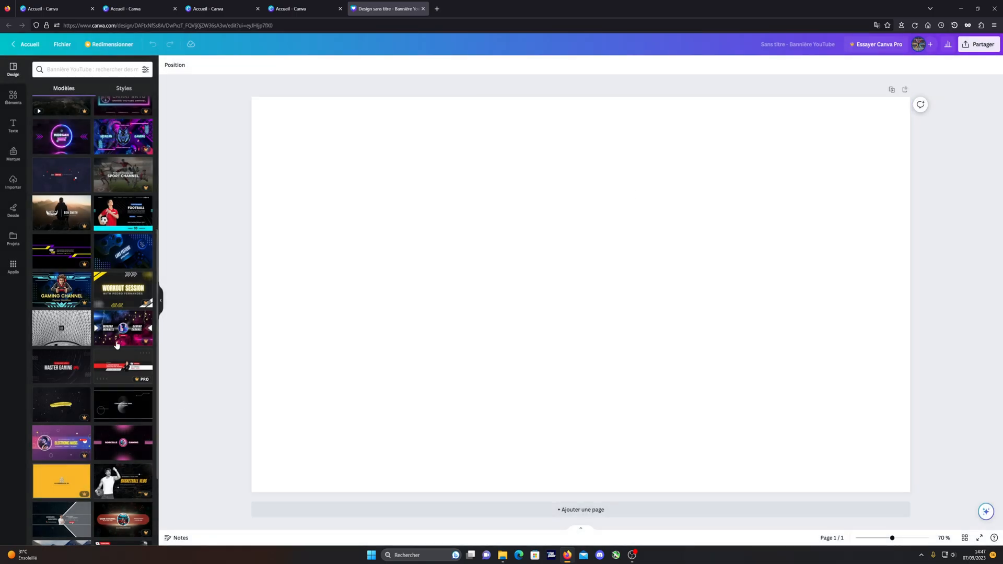
Apply the "MASTER GAMING" banner template to the blank page and replace its title with "DAVIDSIMVR".
scroll(107, 329, "down", 3)
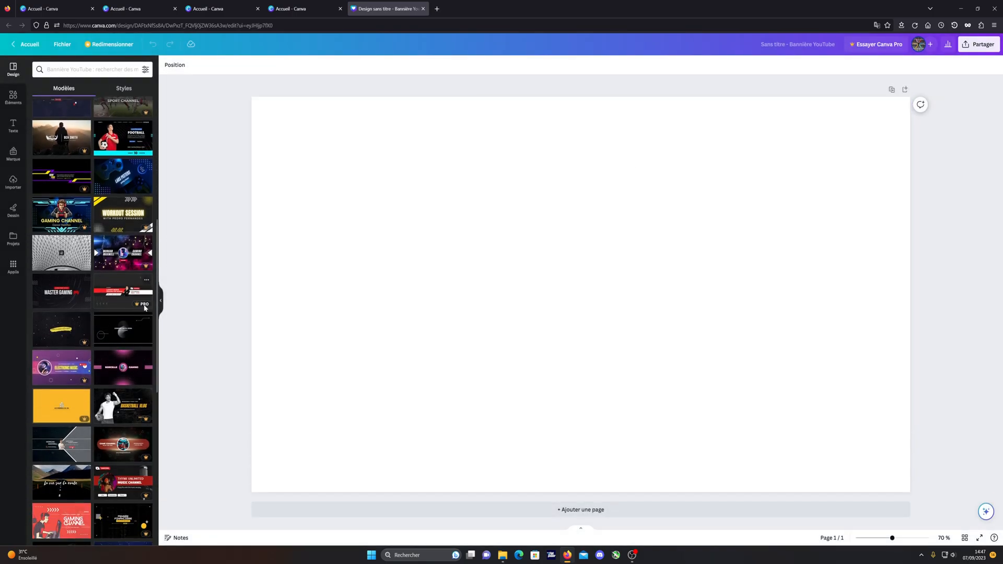
left_click_drag(61, 297, 496, 285)
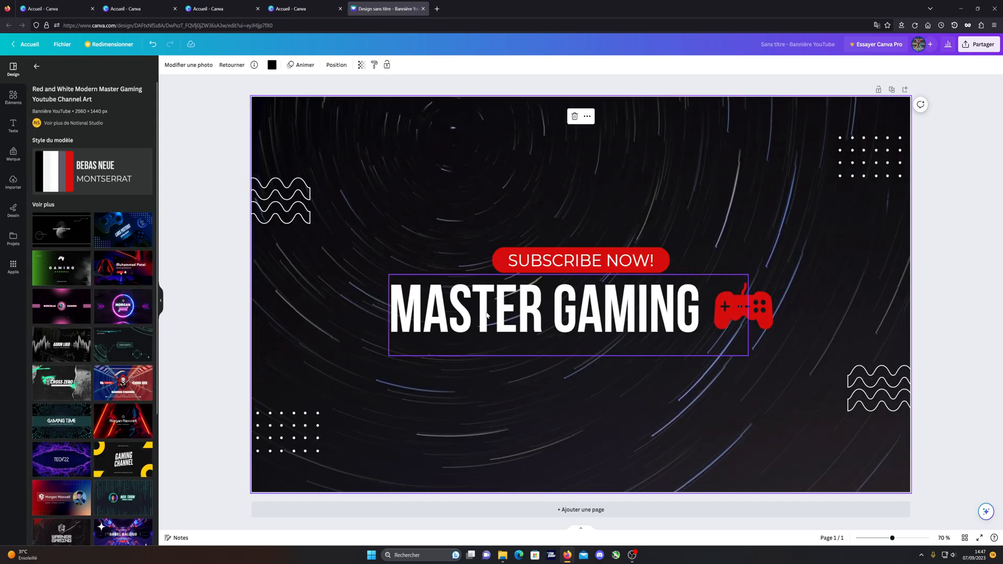
left_click(541, 324)
left_click(541, 324)
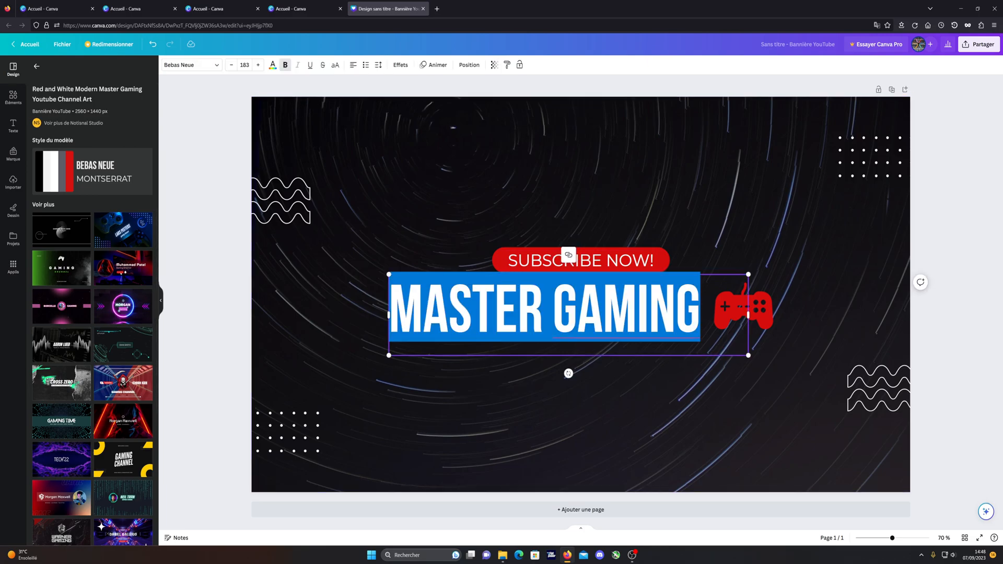
type("DAVIDSI")
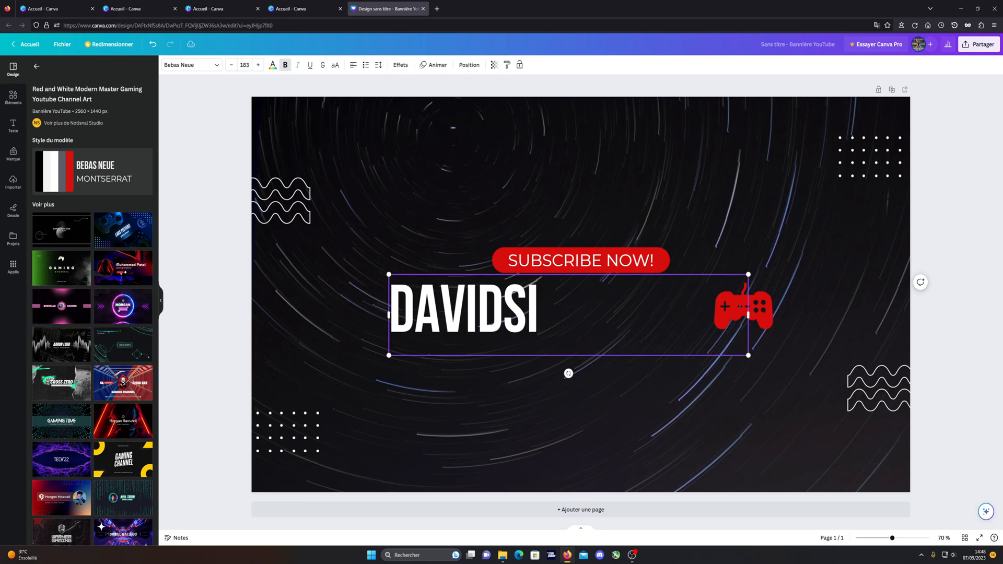
type("MVR")
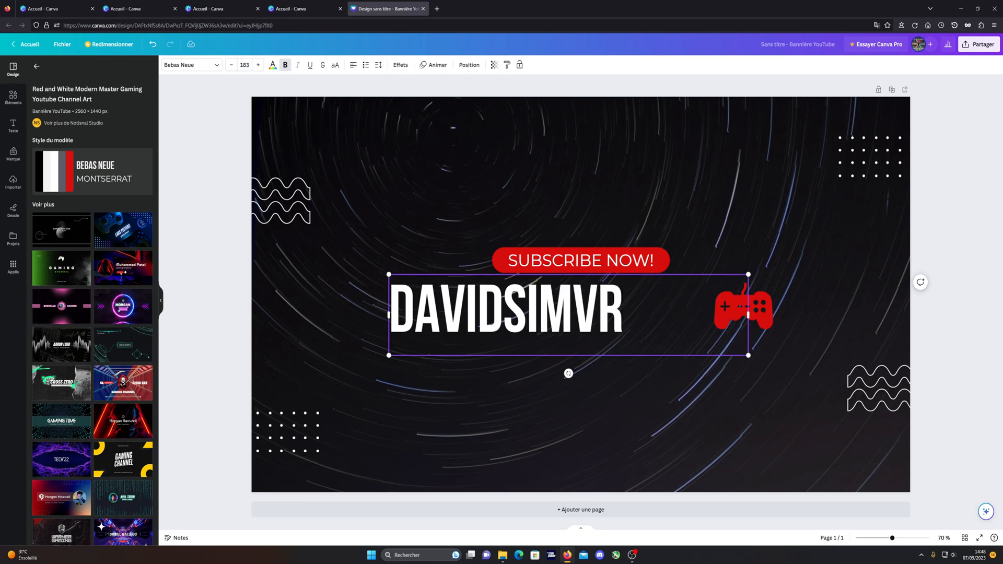
left_click(732, 345)
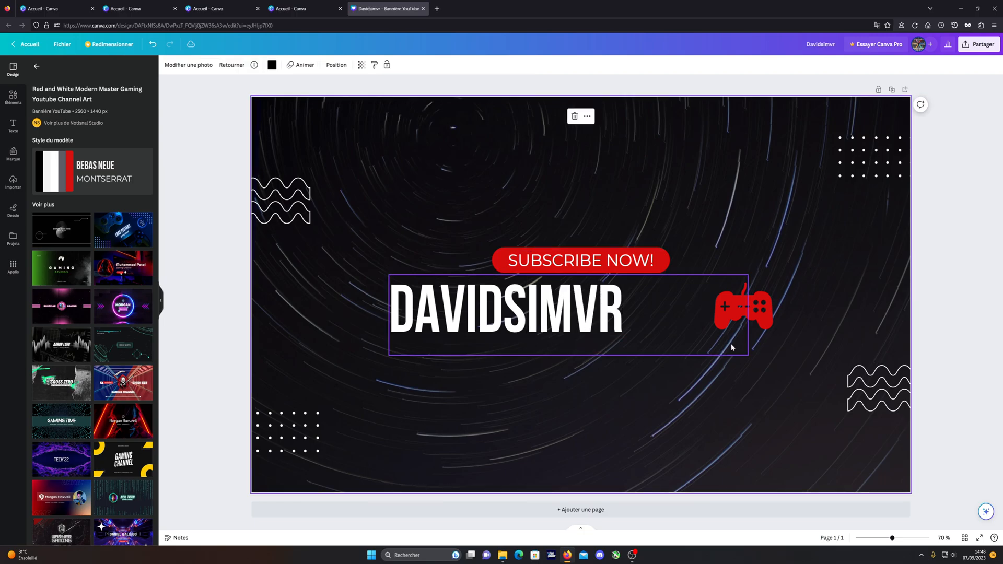
Move the "DAVIDSIMVR" title above the red bar and the "SUBSCRIBE NOW!" text just below it.
left_click_drag(609, 323, 629, 229)
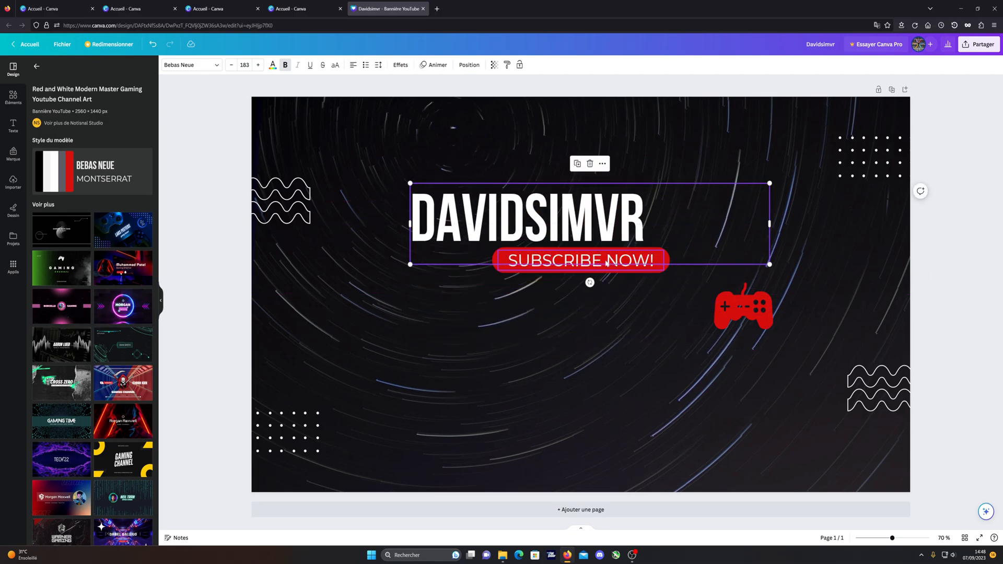
left_click_drag(613, 271, 600, 309)
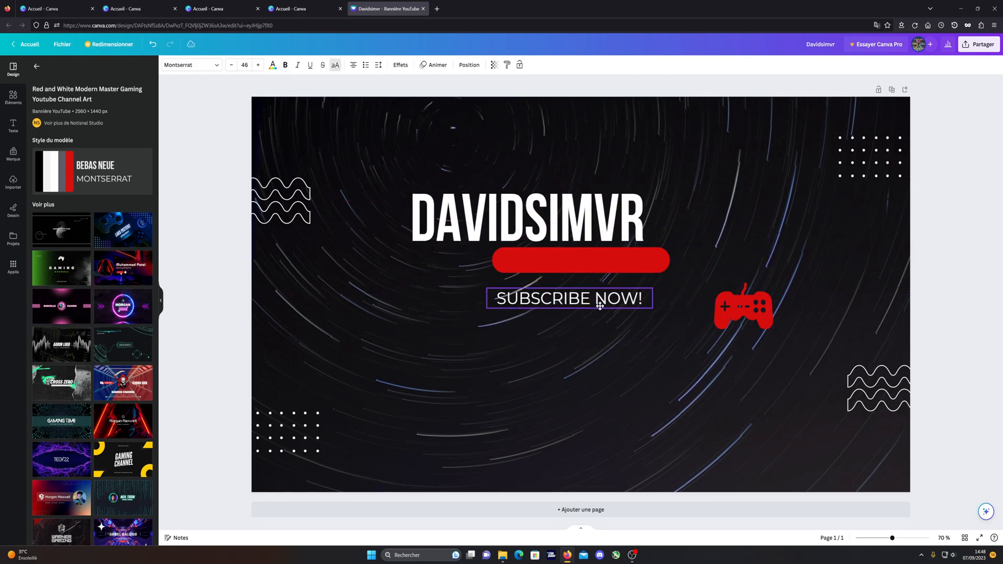